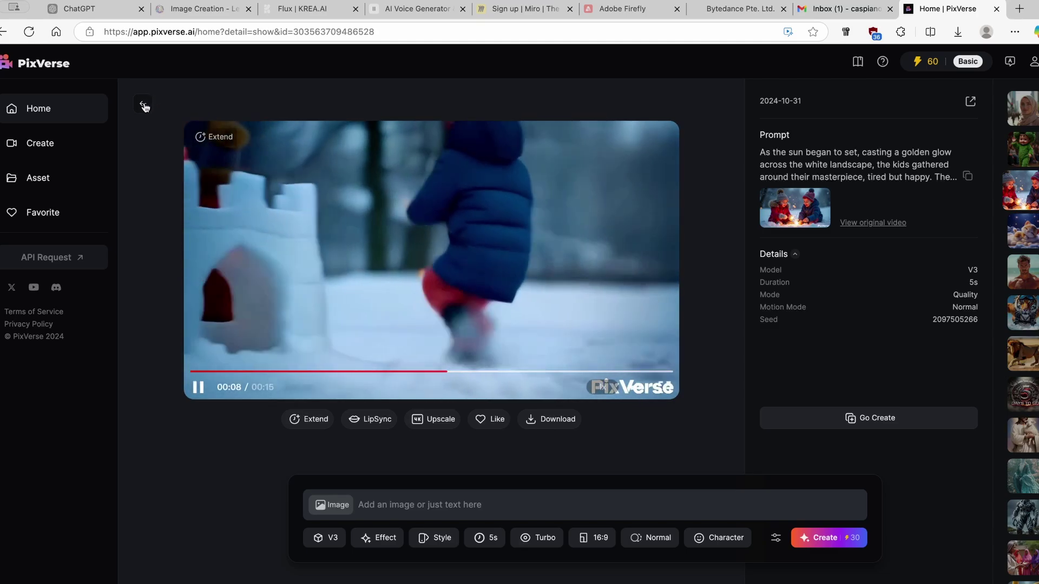
- Close the snow video's details and highlight the page address and the Discover heading
left_click(143, 103)
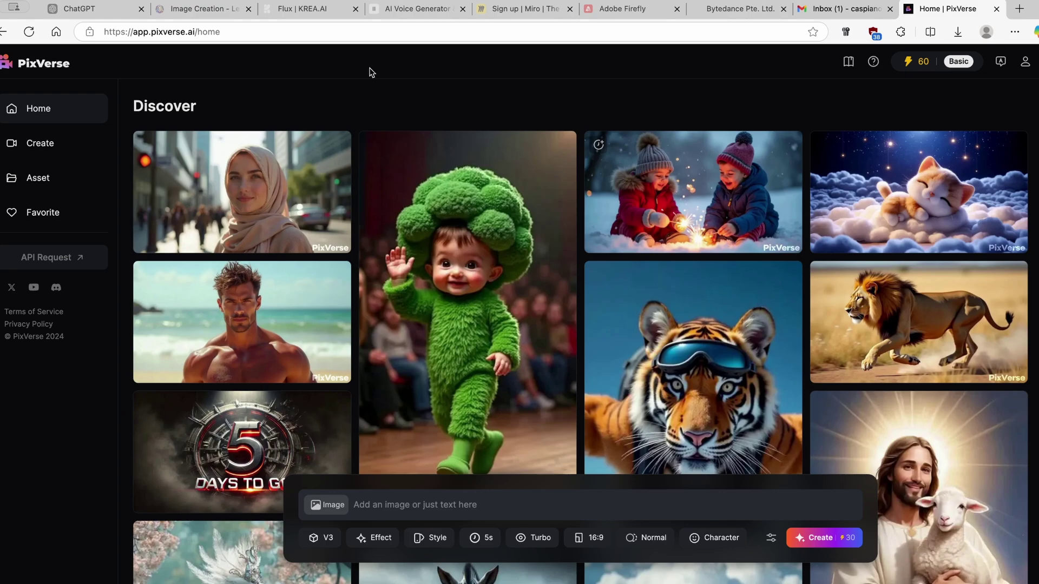
left_click(260, 33)
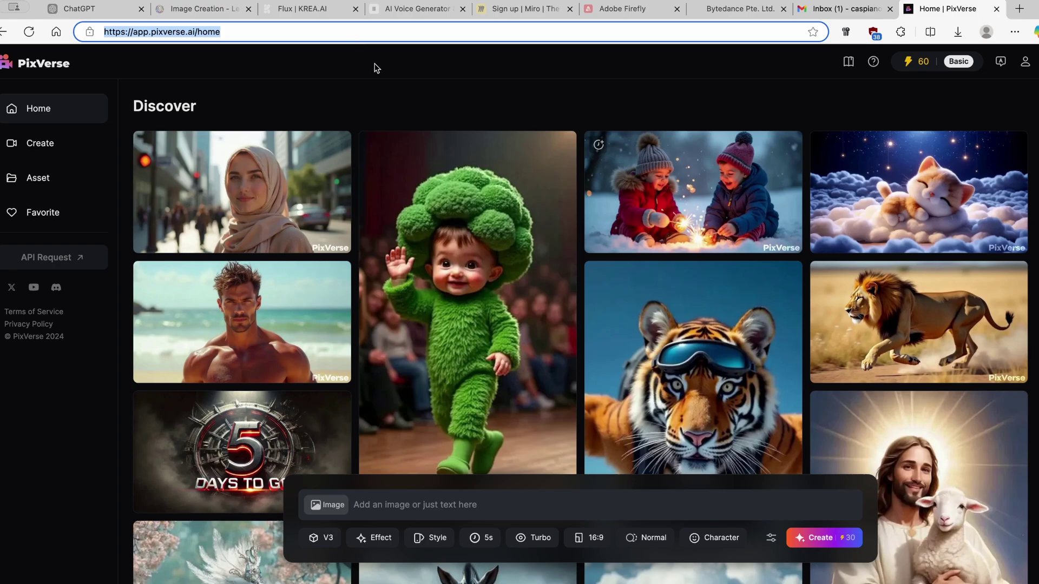
left_click(450, 78)
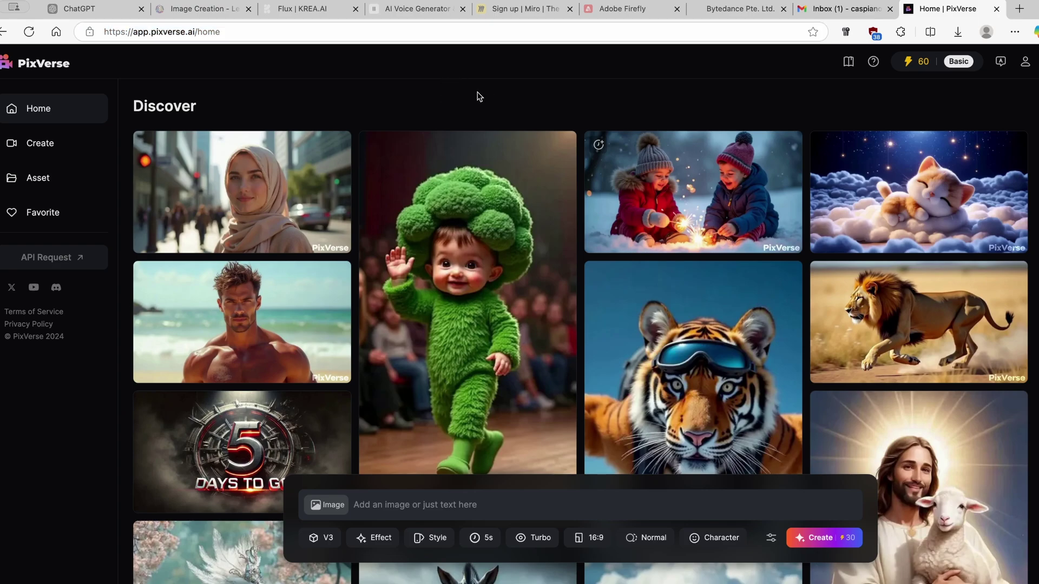
left_click_drag(132, 106, 226, 108)
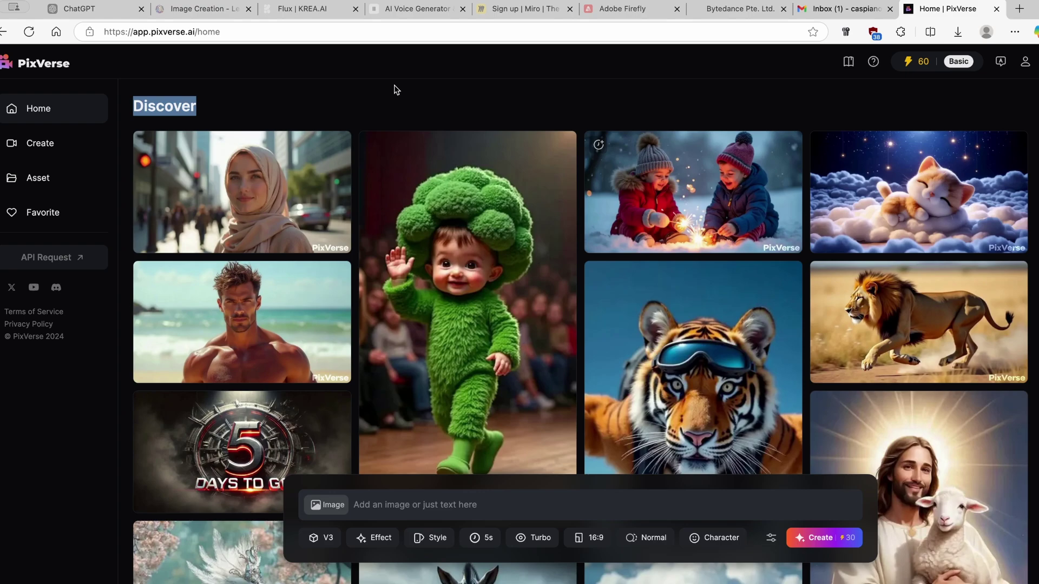
- Scroll down and back up through the Discover gallery of community videos
scroll(525, 204, "down", 10)
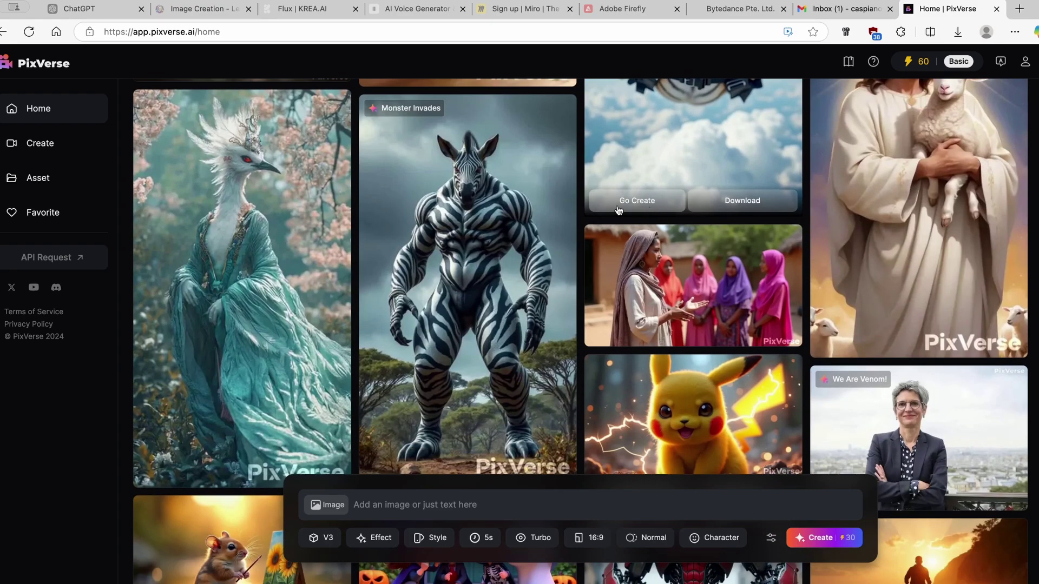
scroll(525, 204, "down", 10)
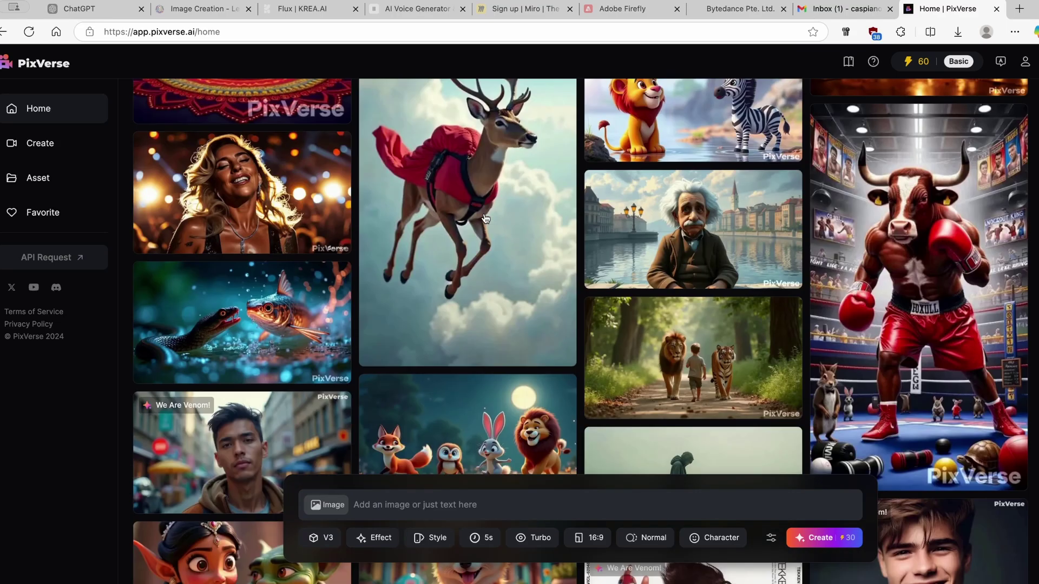
scroll(487, 221, "up", 6)
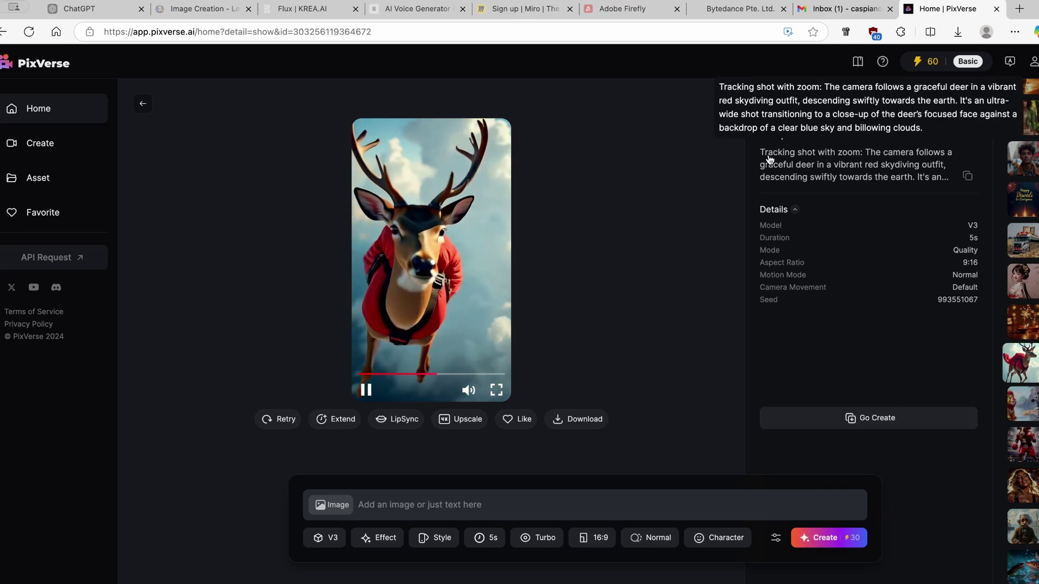
- Select the deer video's tracking-shot-with-zoom prompt text in the details panel
left_click_drag(760, 153, 793, 219)
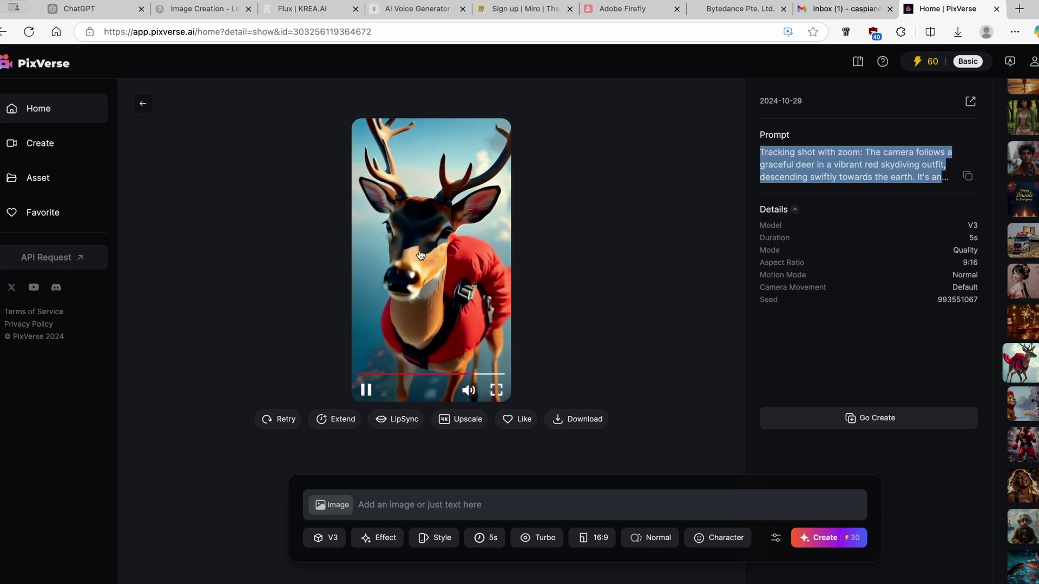
- Close the deer video, then visit Create, Asset and finally the empty Favorite page
left_click(142, 104)
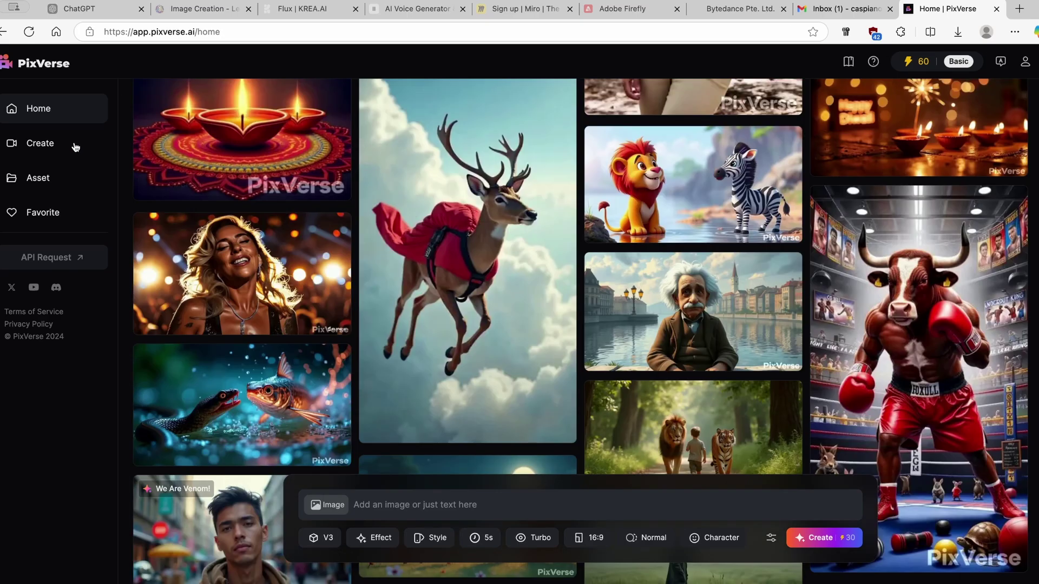
left_click(71, 148)
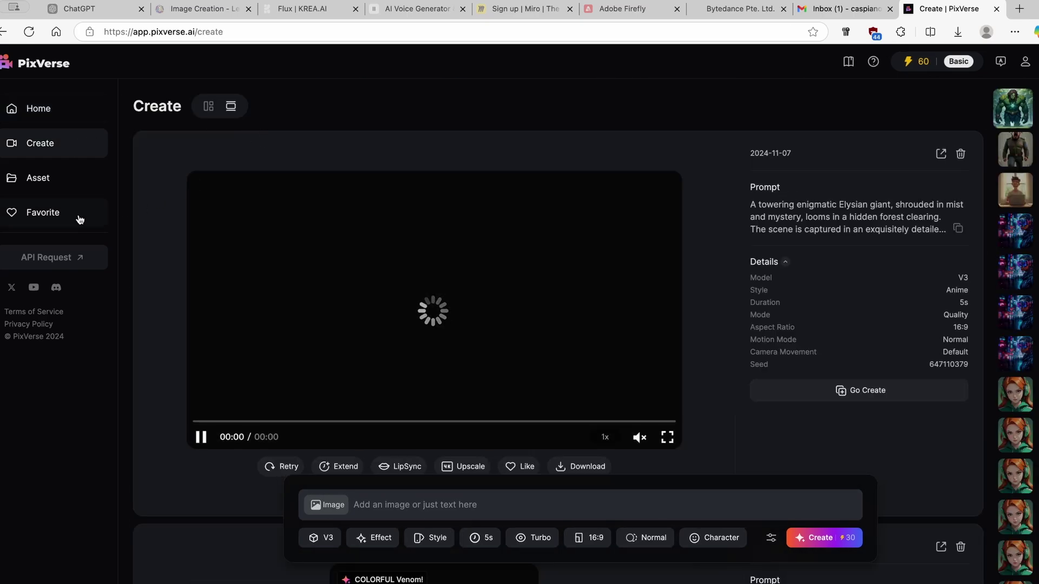
left_click(62, 180)
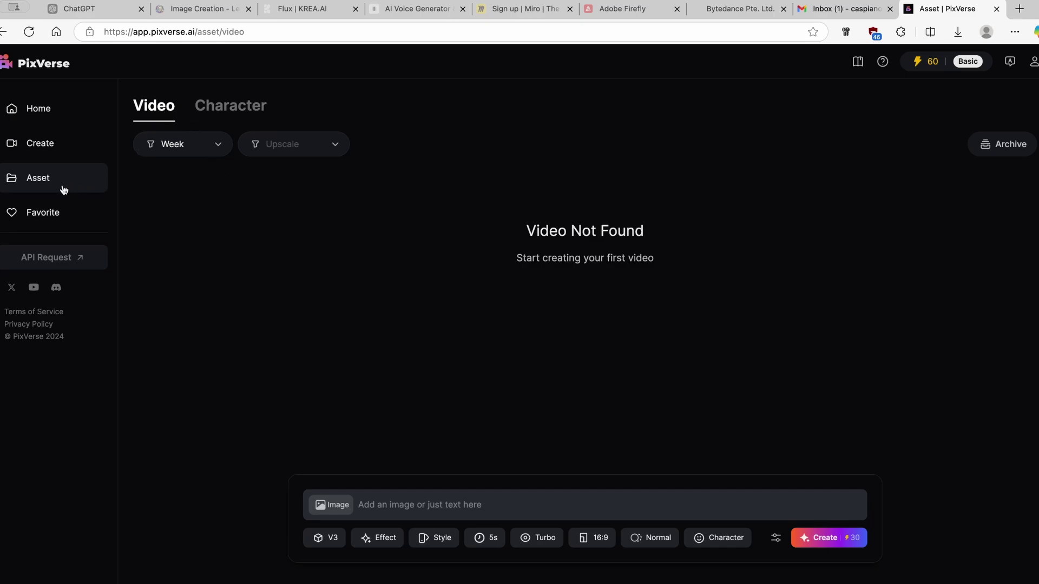
left_click(73, 212)
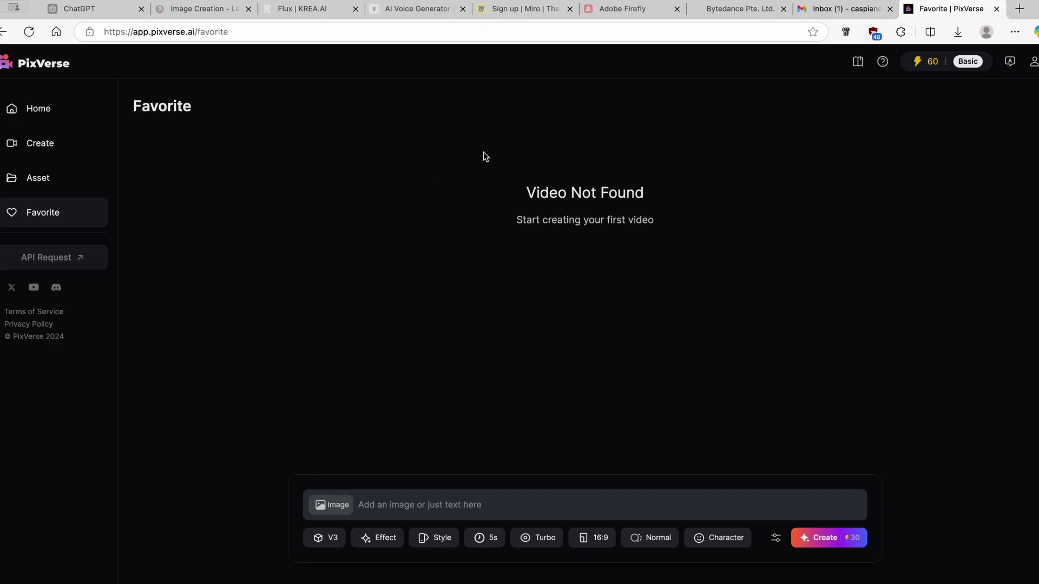
- Open the My Plan page from the 60-credit indicator and highlight Daily Credits 30
left_click(929, 64)
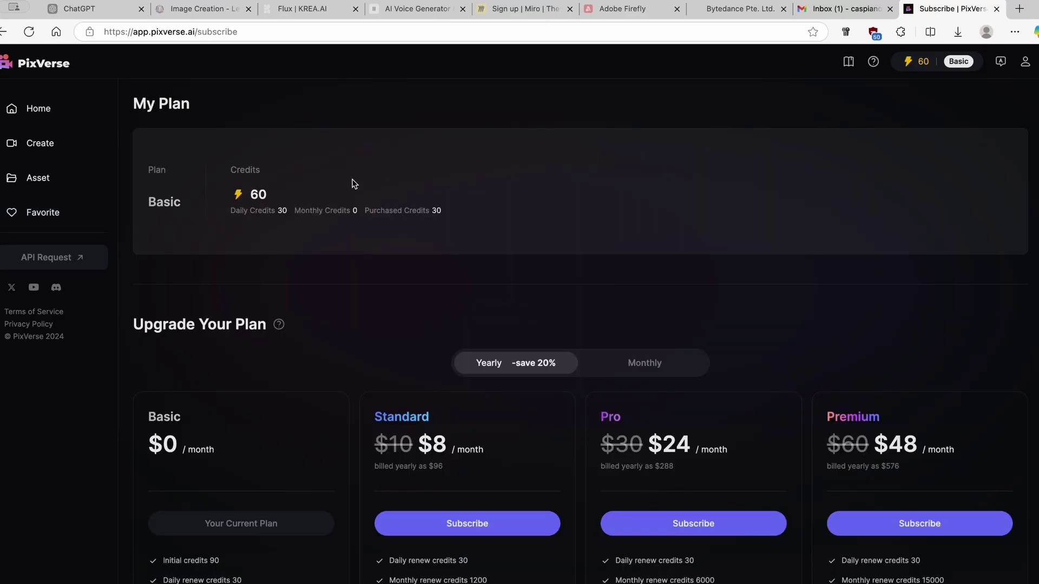
left_click_drag(231, 211, 291, 217)
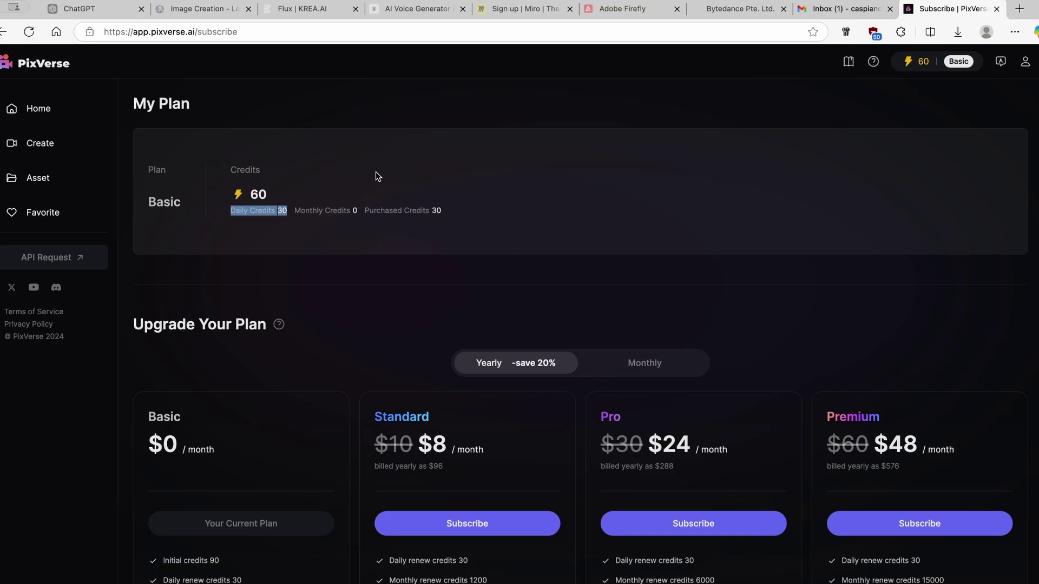
scroll(472, 232, "down", 2)
left_click_drag(374, 302, 460, 297)
scroll(458, 287, "down", 2)
scroll(568, 230, "up", 1)
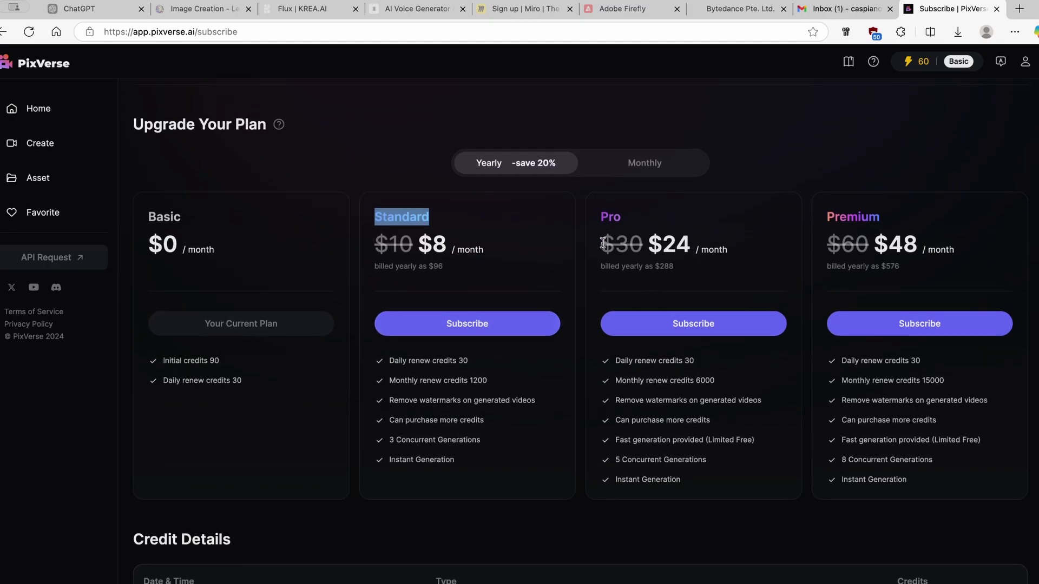
- Compare Premium, Standard and Basic plans: renew credits, watermark removal and Basic's 90 initial credits
left_click_drag(825, 222, 888, 219)
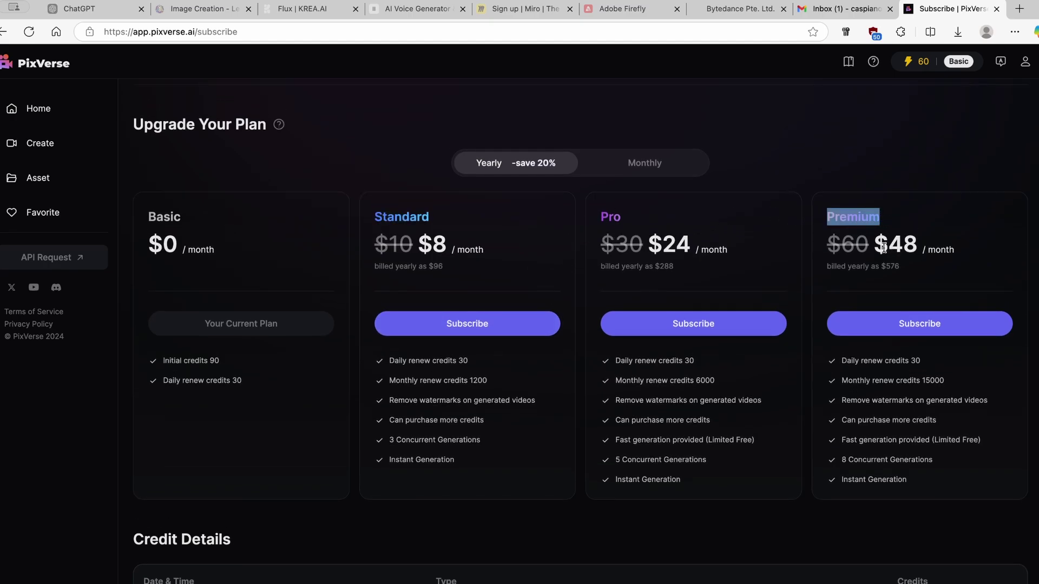
scroll(888, 282, "down", 1)
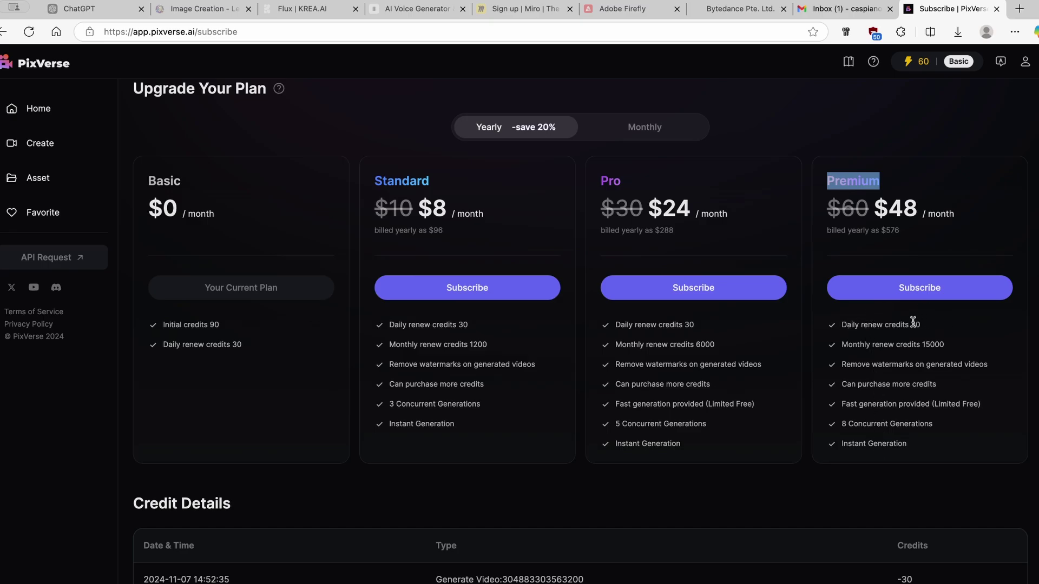
double_click(914, 324)
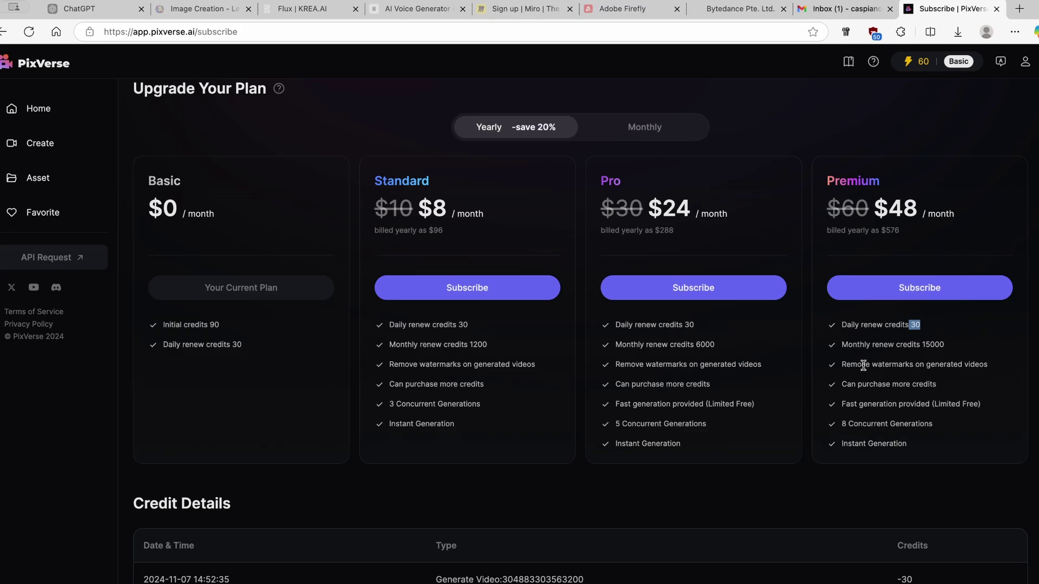
left_click_drag(925, 366, 842, 366)
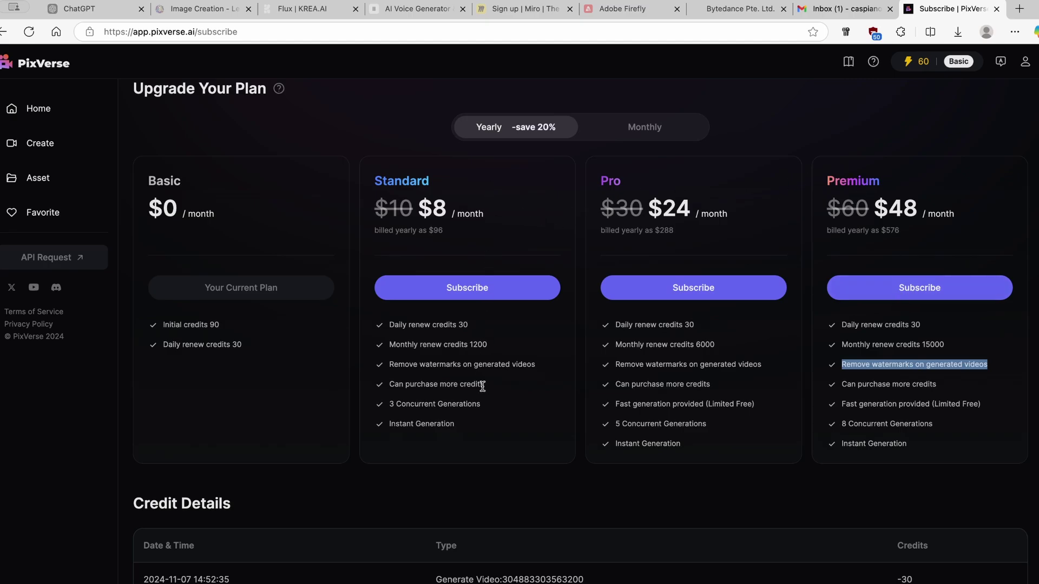
left_click_drag(441, 183, 372, 182)
left_click_drag(392, 365, 541, 364)
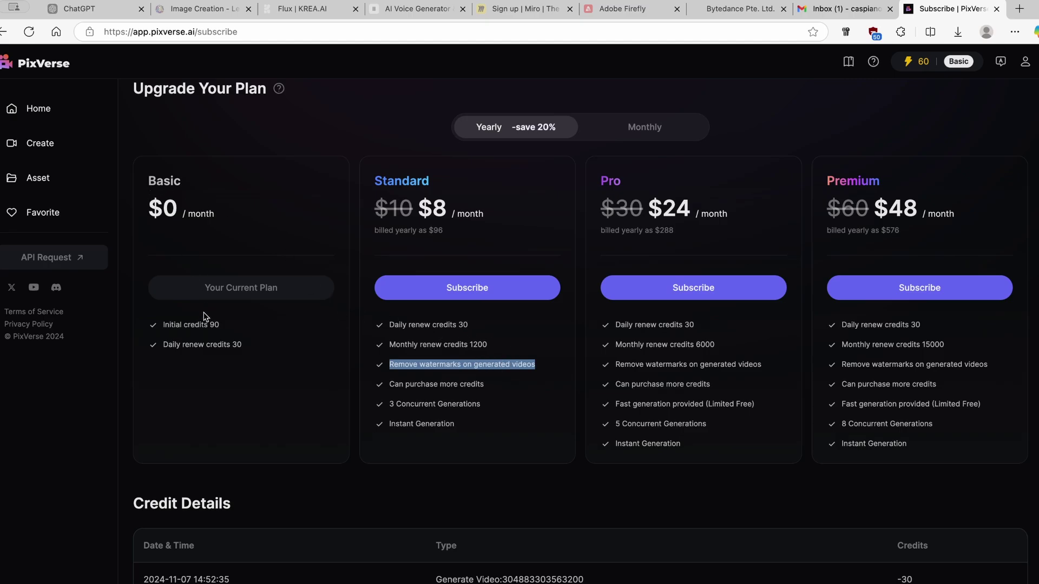
left_click_drag(220, 325, 169, 326)
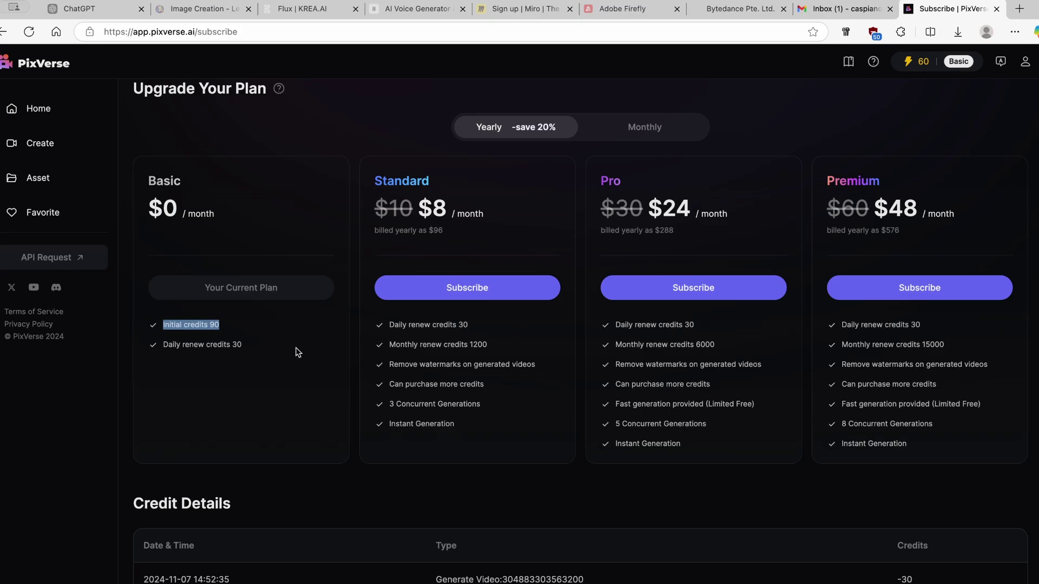
scroll(341, 217, "up", 2)
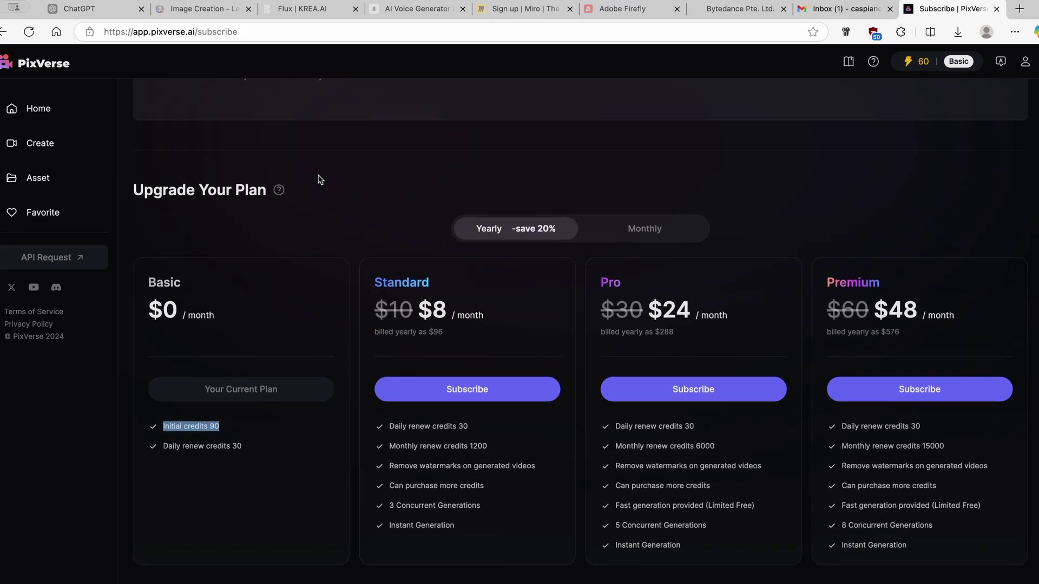
- Return Home, open the Create page and pause the forest giant video at 00:03
left_click(73, 111)
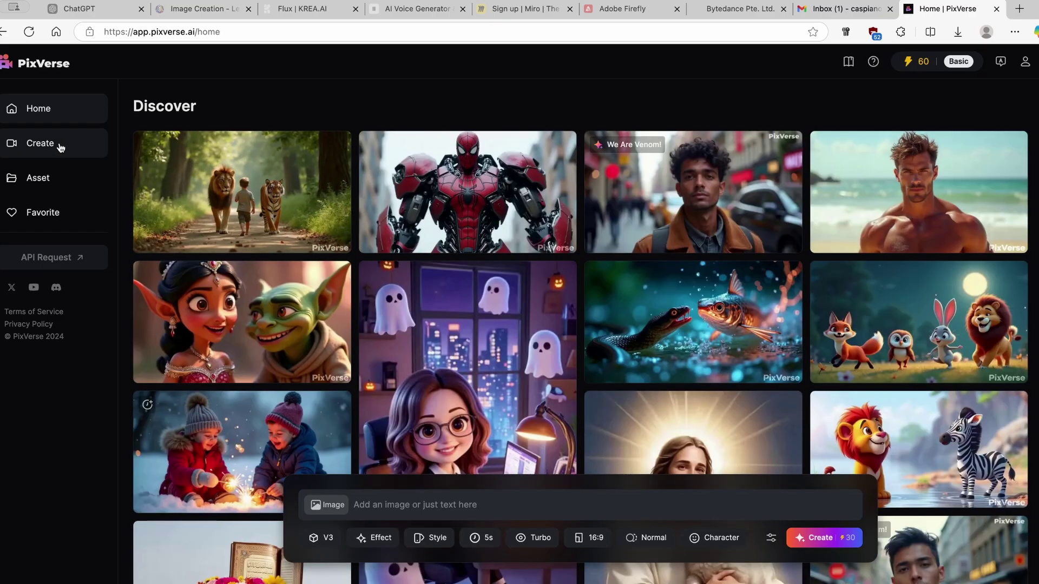
left_click(61, 148)
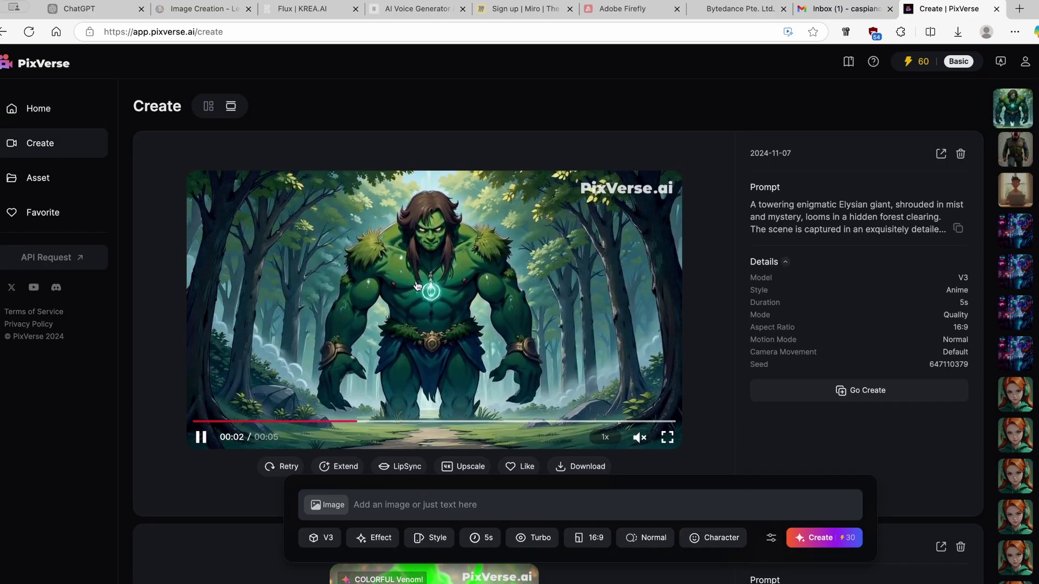
left_click(209, 431)
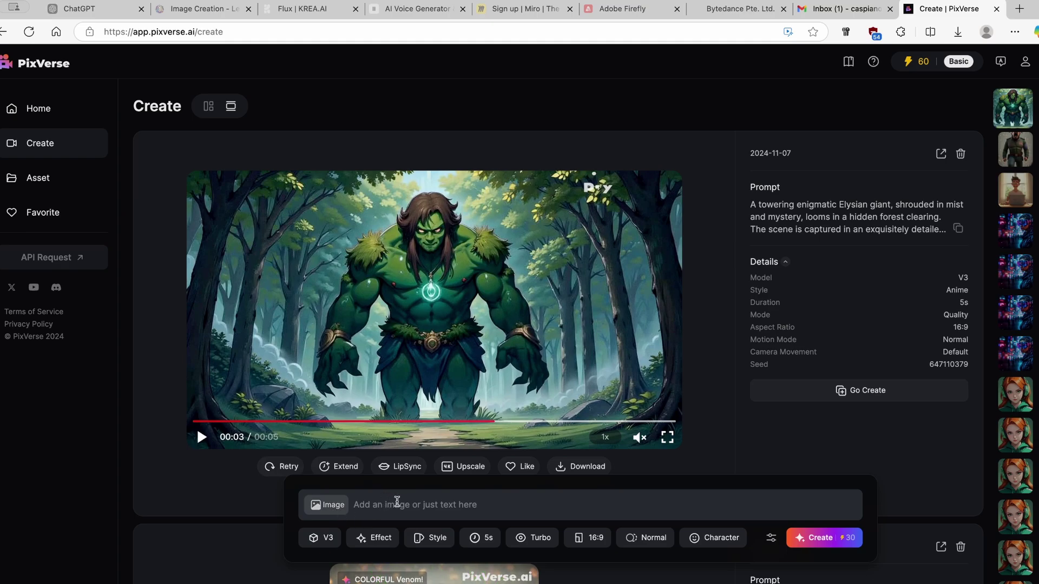
left_click(330, 539)
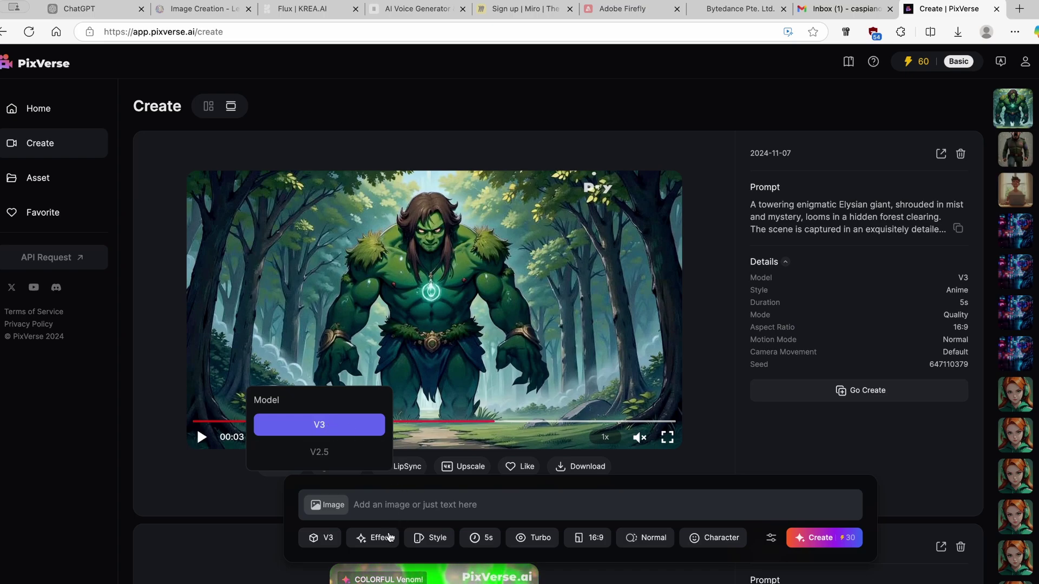
left_click(378, 538)
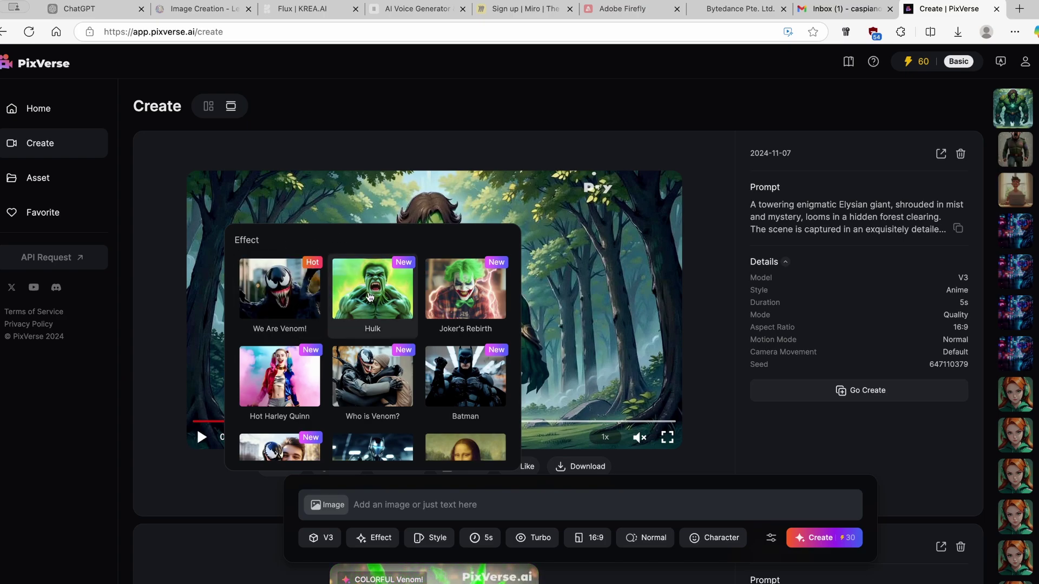
scroll(379, 335, "down", 2)
scroll(399, 397, "down", 2)
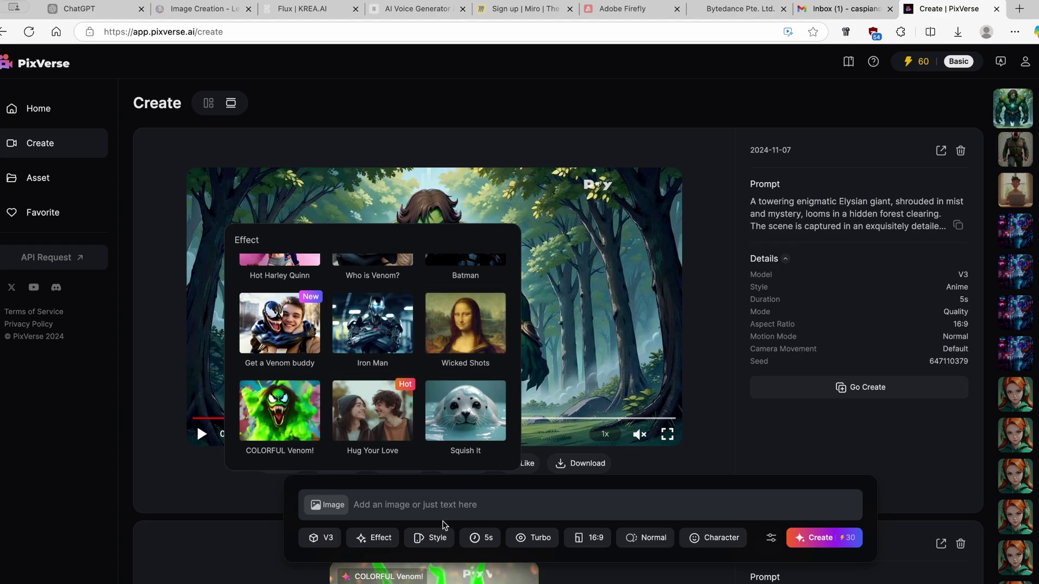
left_click(436, 541)
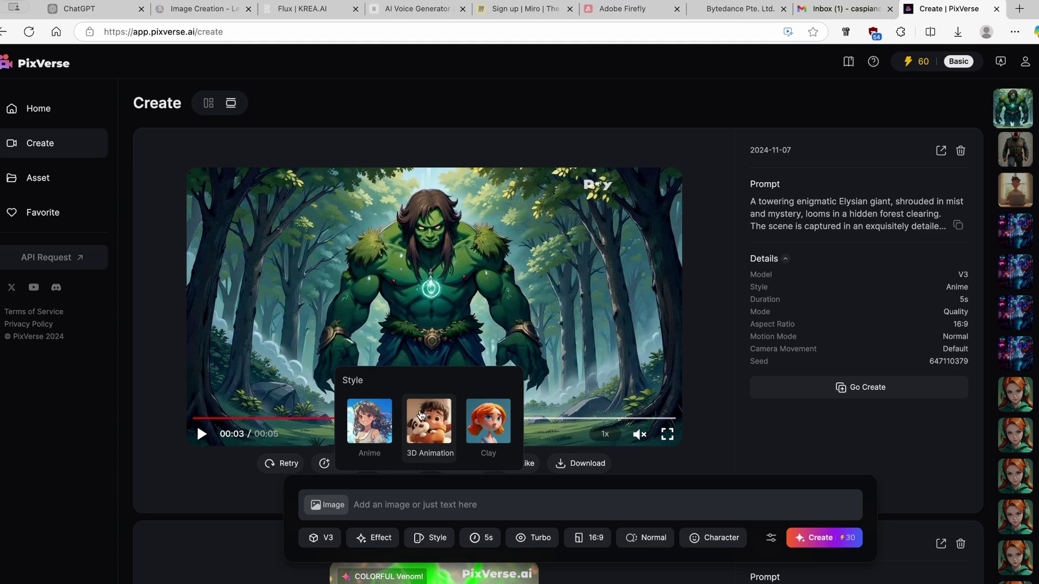
left_click(486, 543)
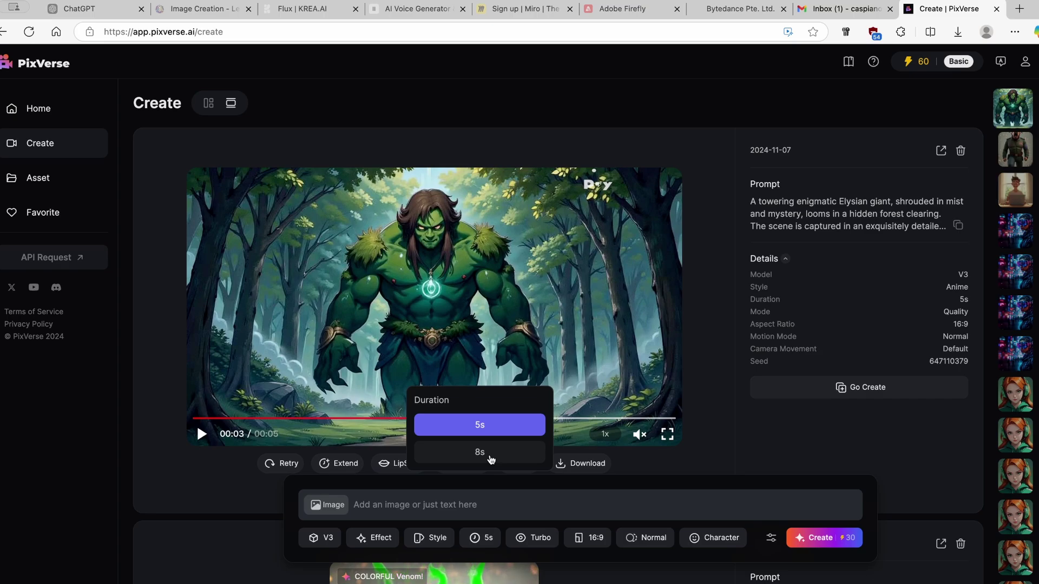
left_click(491, 462)
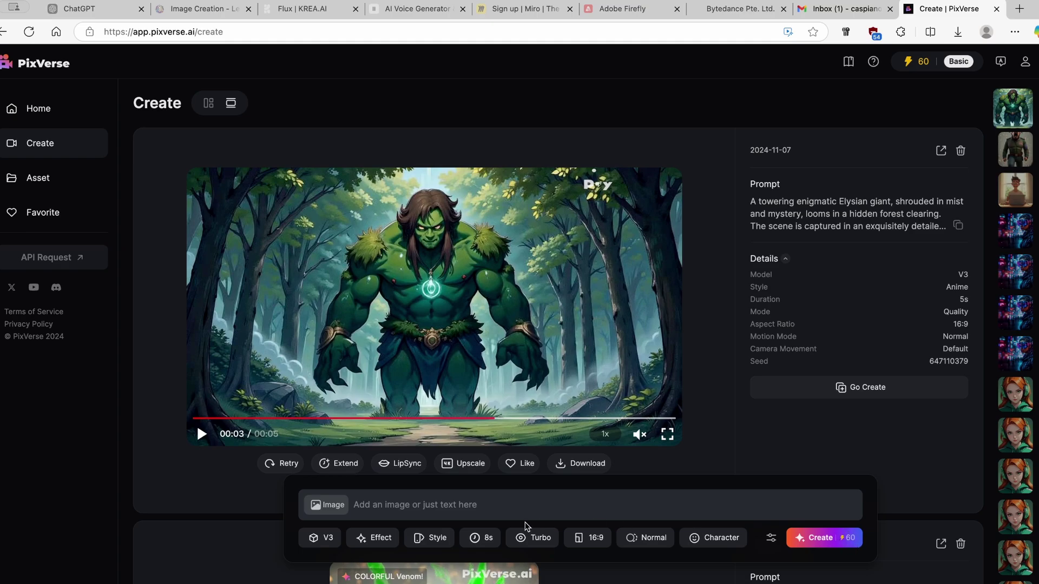
left_click(491, 544)
left_click(498, 427)
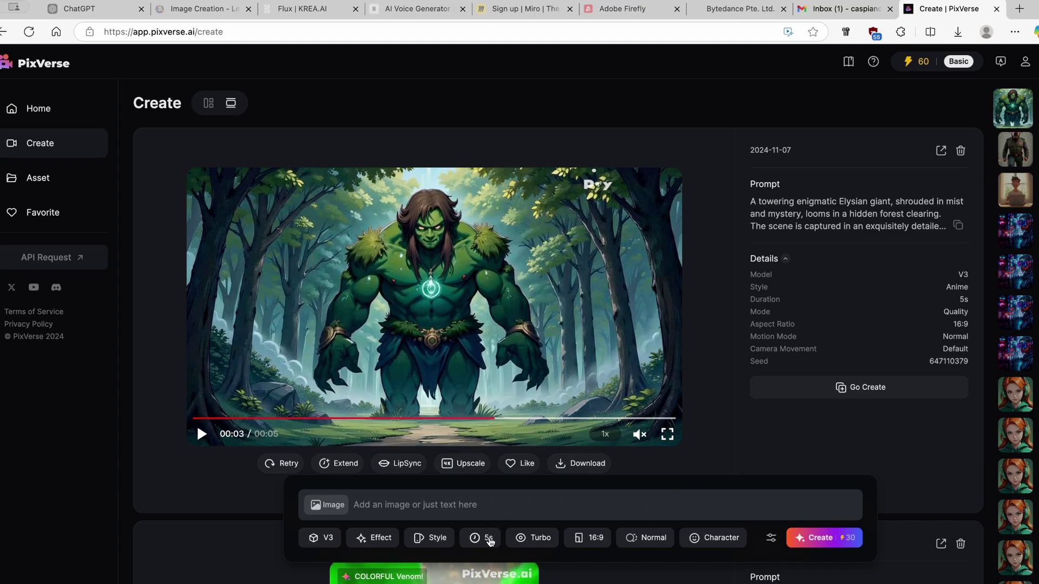
left_click(490, 543)
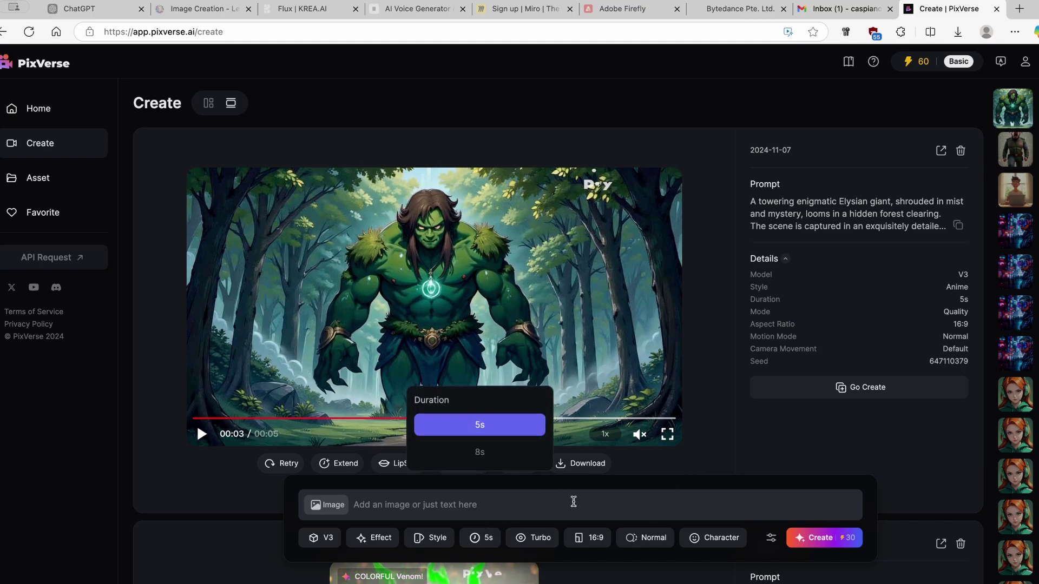
left_click(601, 496)
mouse_move(640, 422)
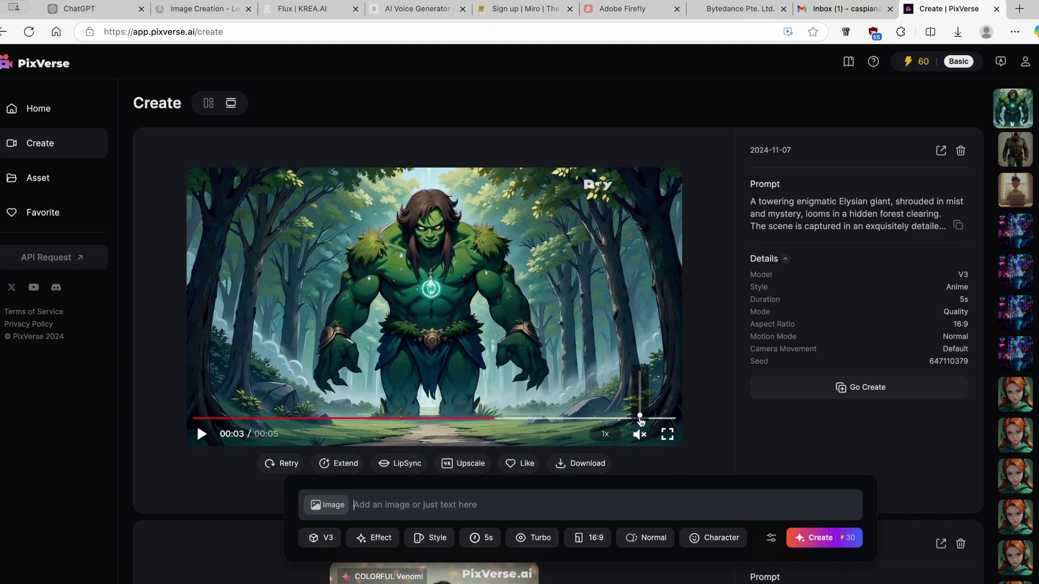
left_click(534, 538)
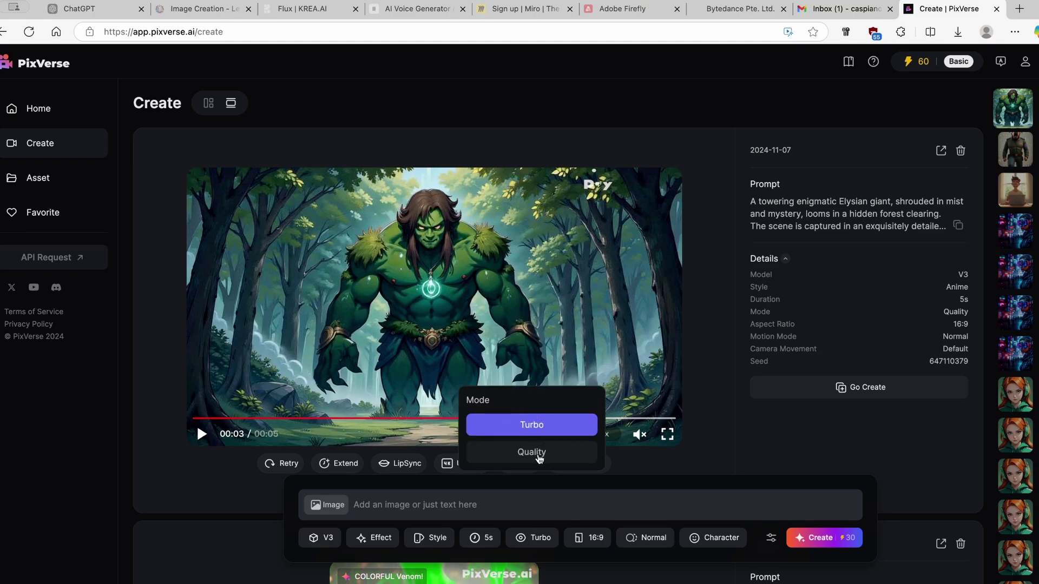
left_click(540, 453)
left_click(552, 536)
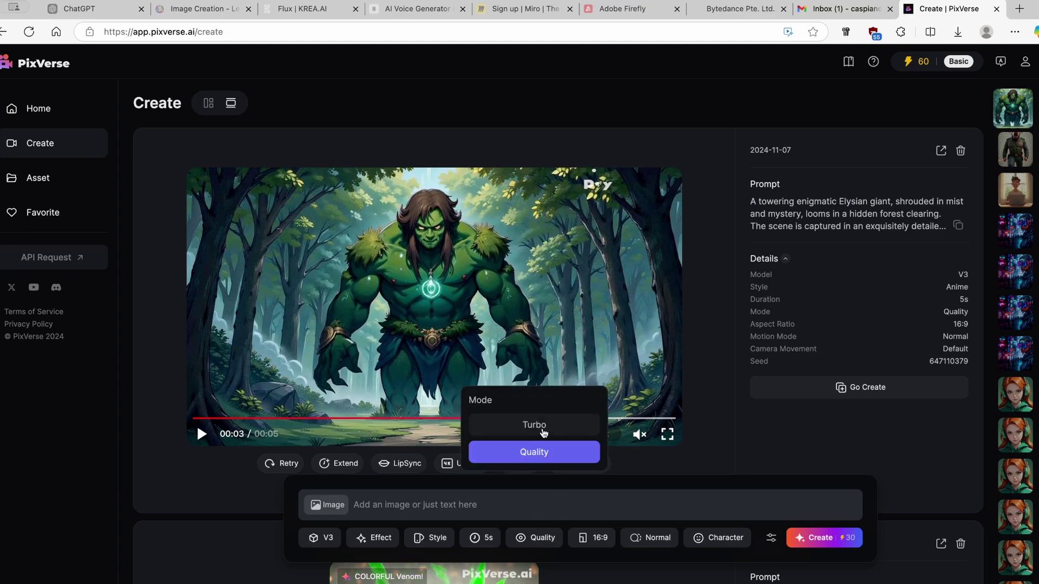
left_click(550, 427)
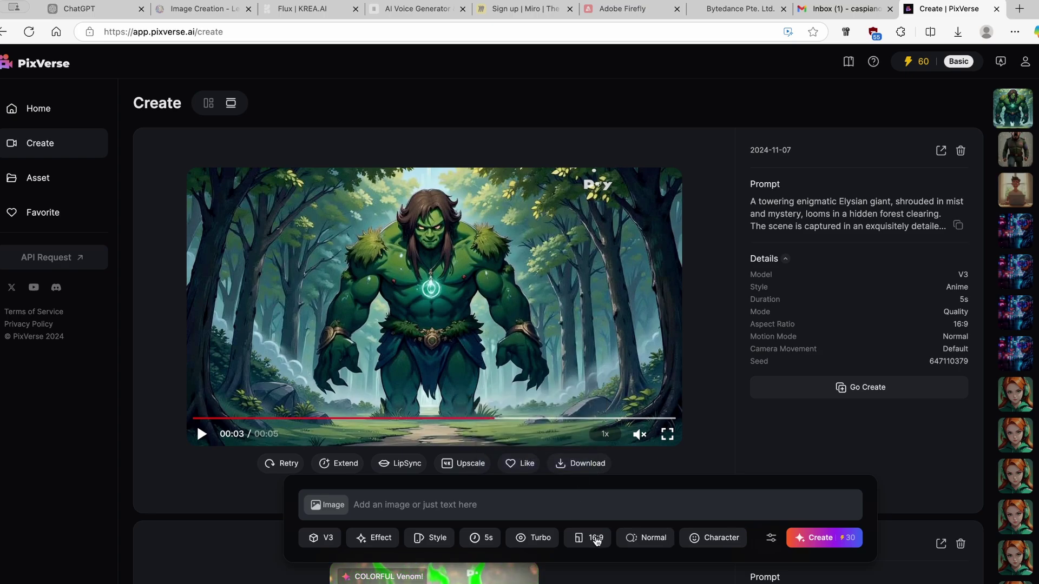
left_click(596, 539)
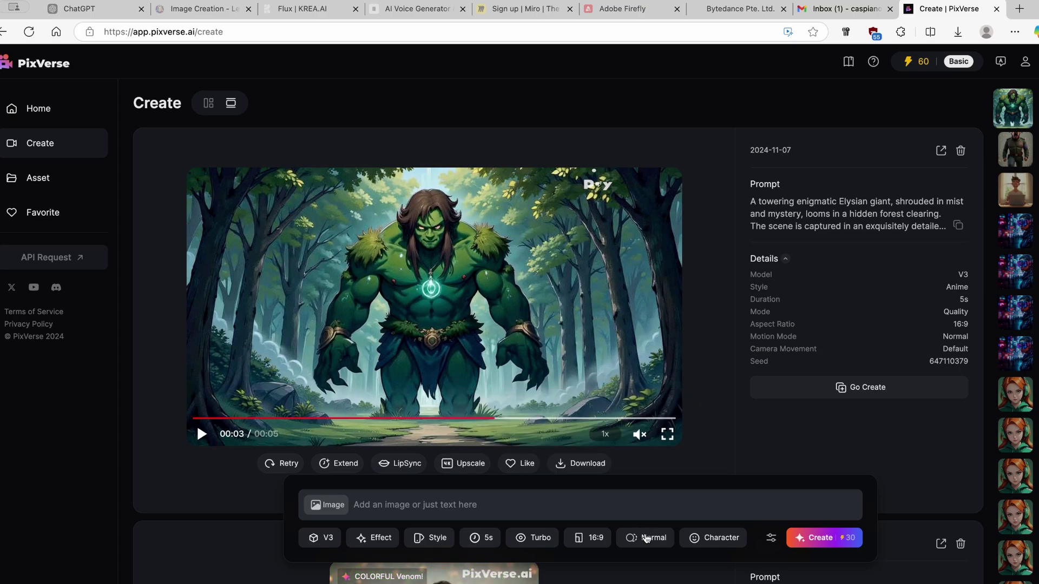
mouse_move(647, 536)
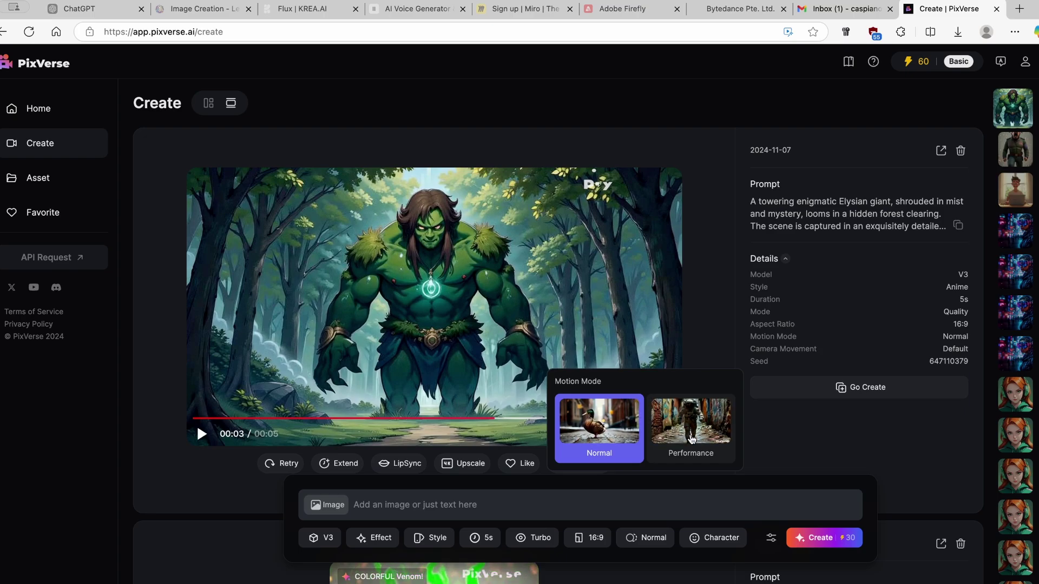
left_click(681, 506)
left_click(713, 538)
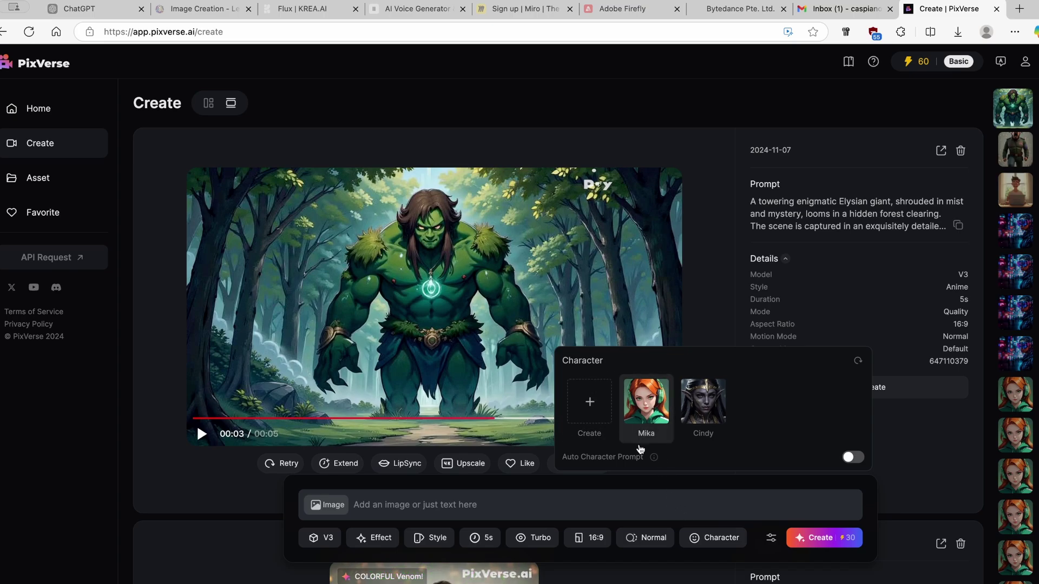
left_click(531, 502)
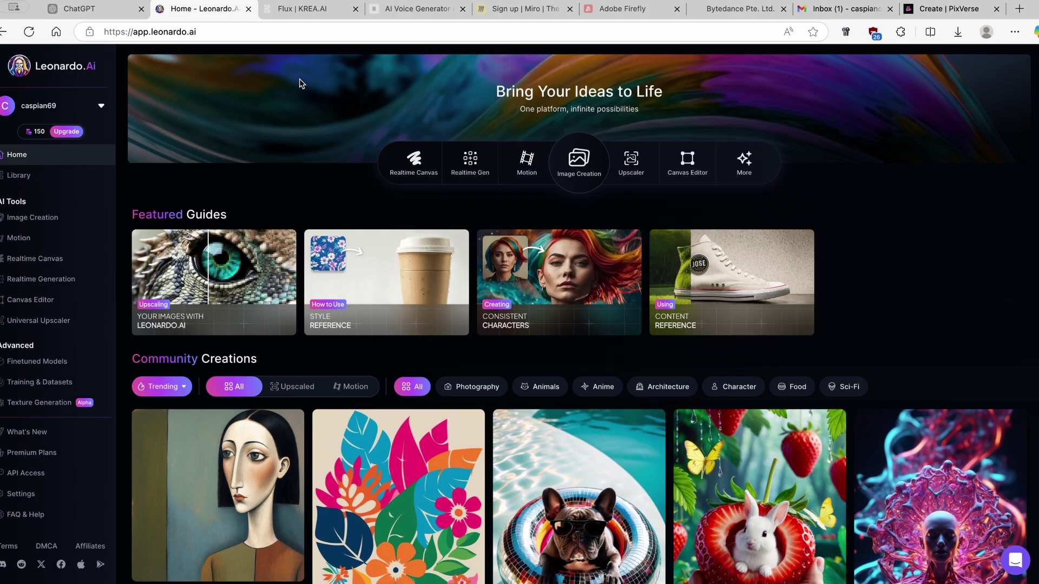
- Find the French bulldog disco-ball float image in Community Creations and copy its prompt
scroll(409, 226, "down", 6)
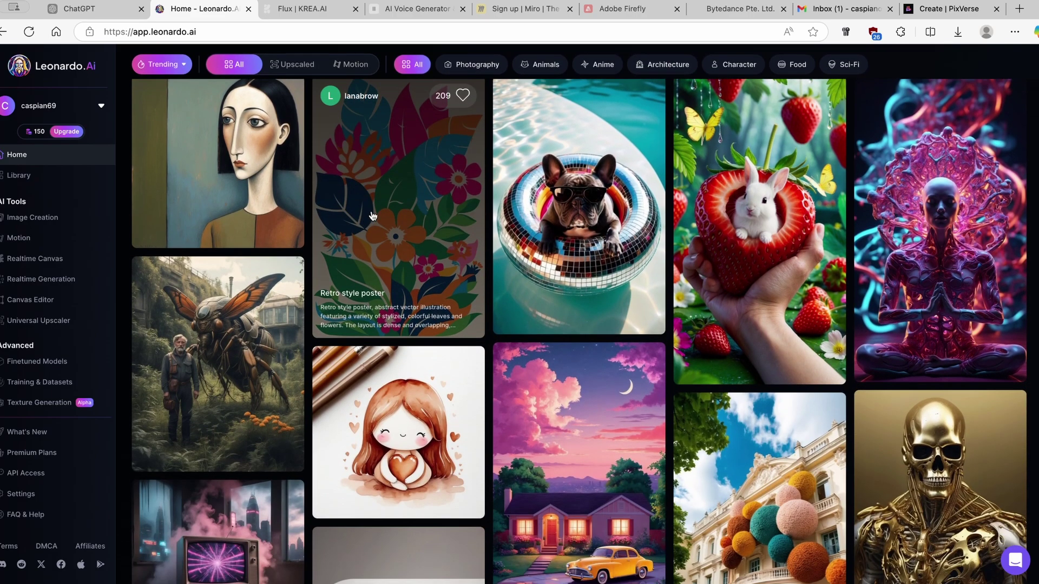
scroll(210, 64, "up", 1)
left_click(201, 34)
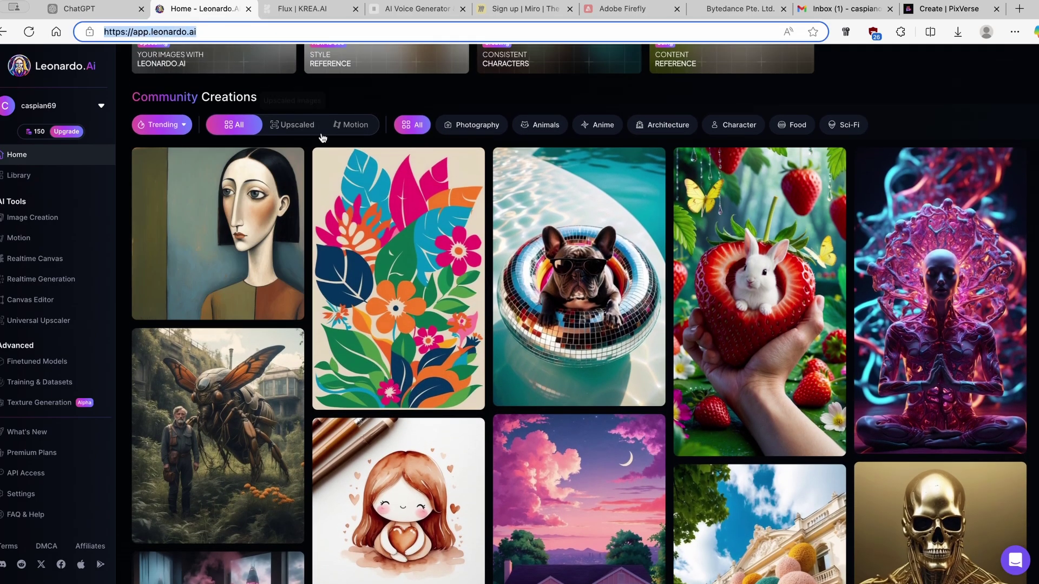
scroll(445, 285, "down", 3)
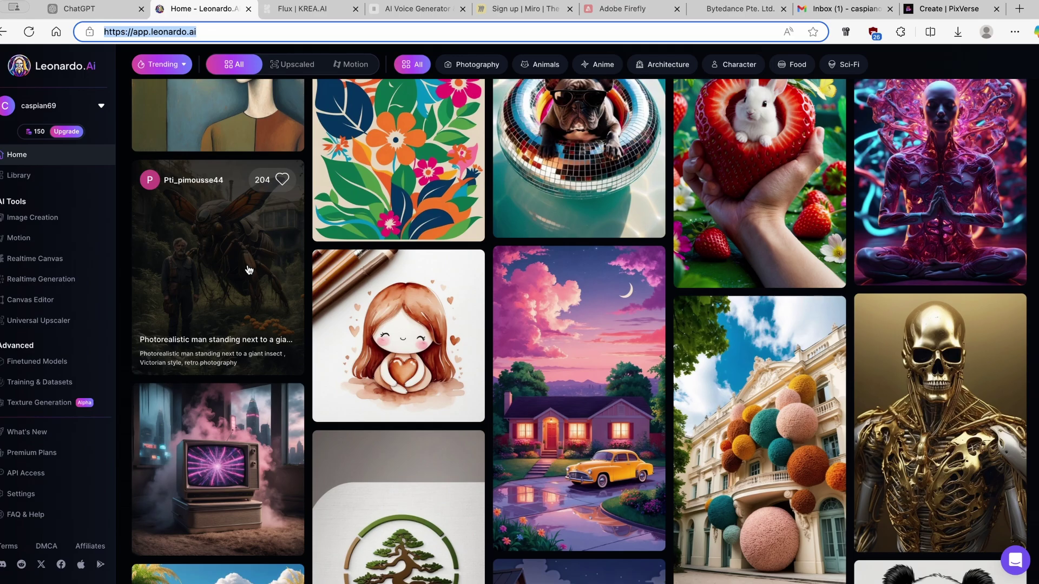
scroll(427, 325, "down", 3)
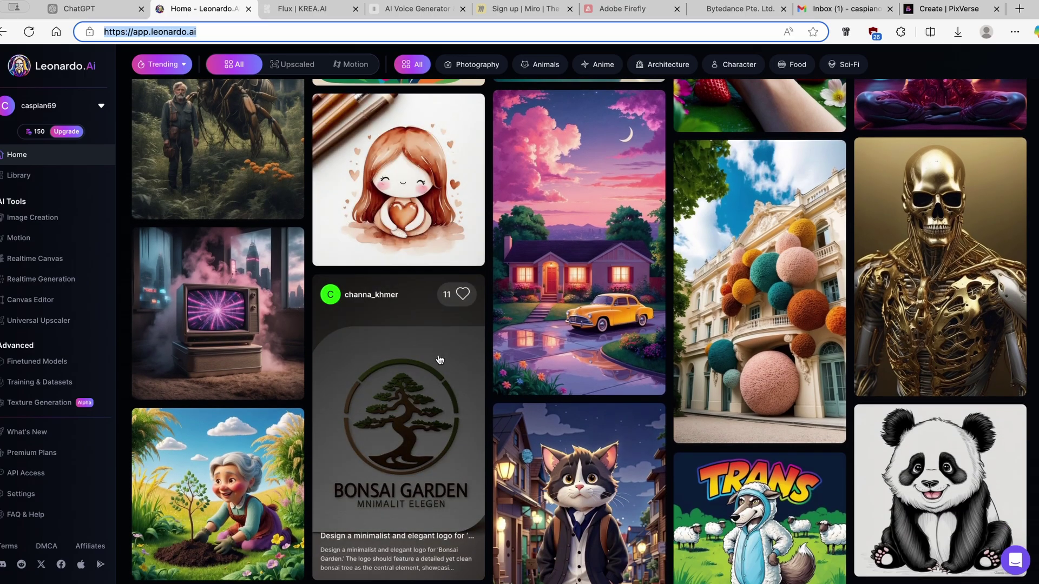
scroll(439, 360, "up", 5)
left_click(579, 228)
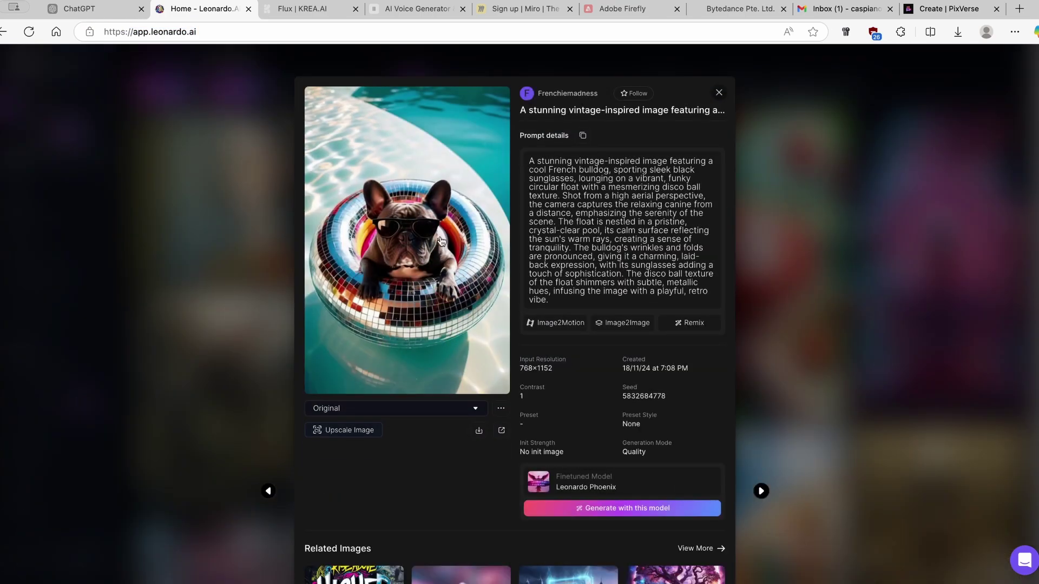
left_click(583, 136)
- Paste the copied bulldog prompt into PixVerse's prompt box and apply the 3D Animation style
left_click(938, 16)
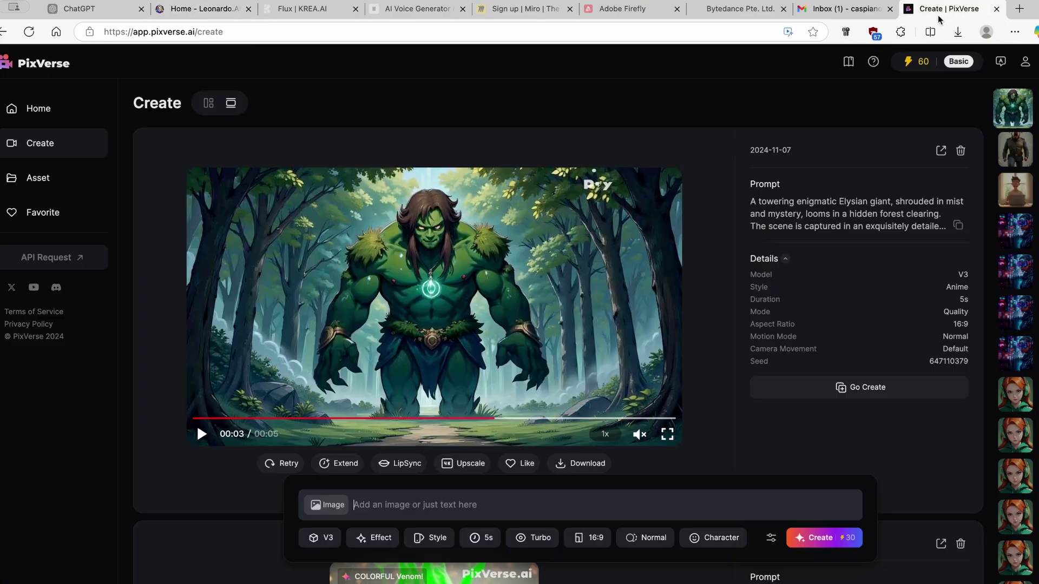
left_click(399, 499)
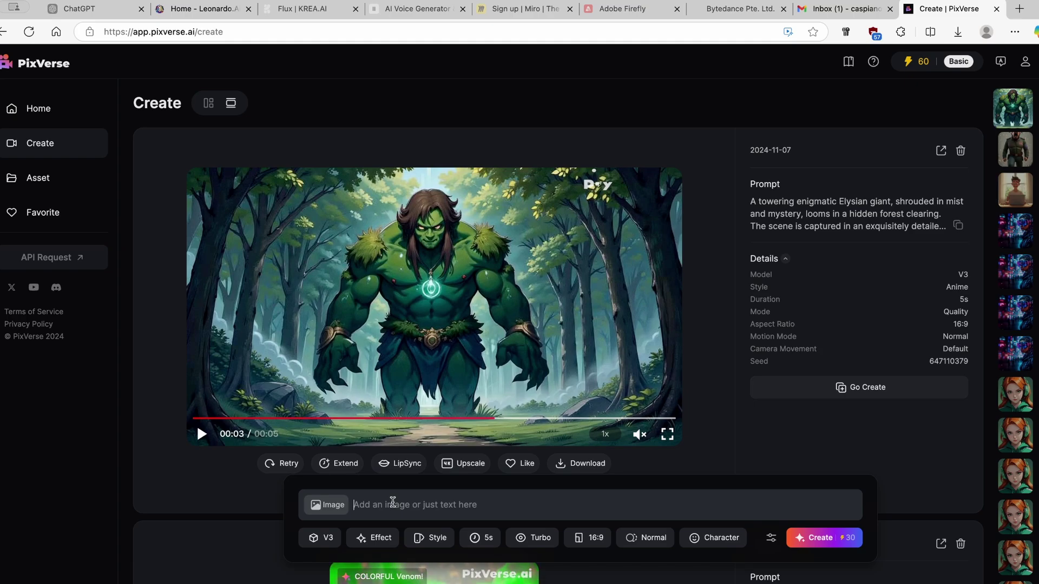
key("ctrl+v")
scroll(393, 502, "down", 4)
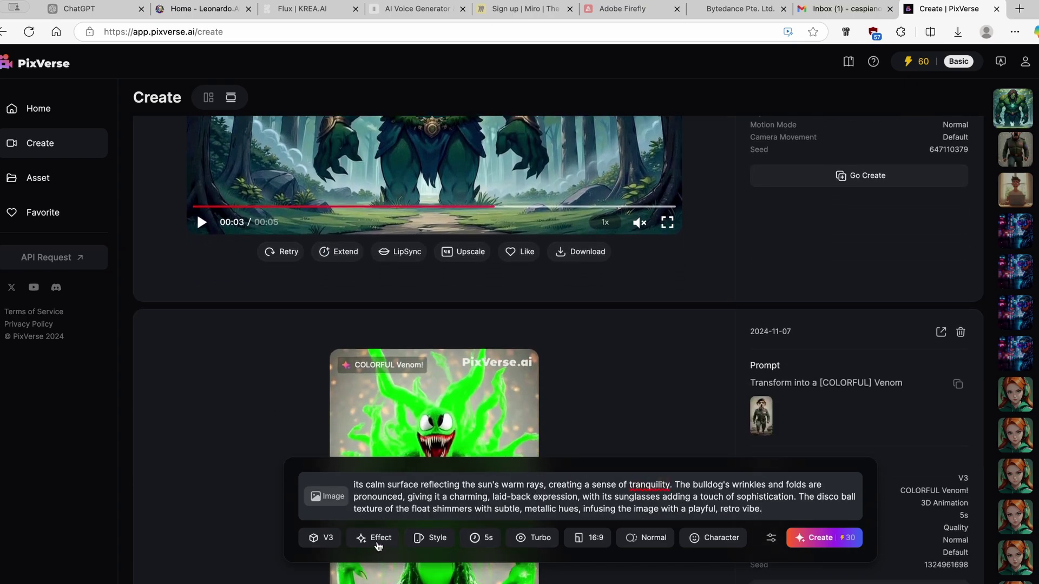
left_click(359, 539)
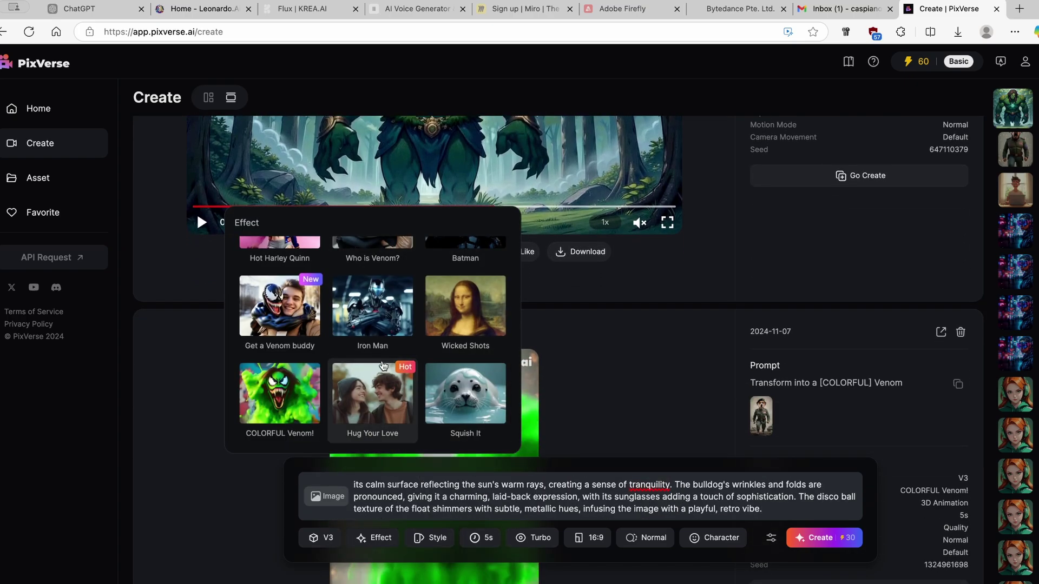
scroll(374, 346, "up", 3)
scroll(358, 319, "down", 2)
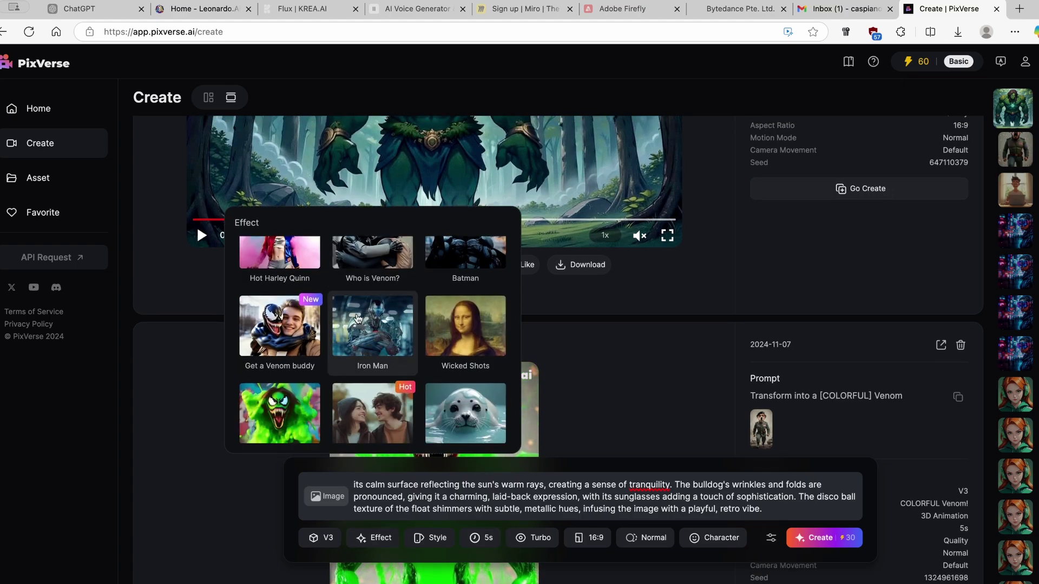
scroll(357, 325, "down", 2)
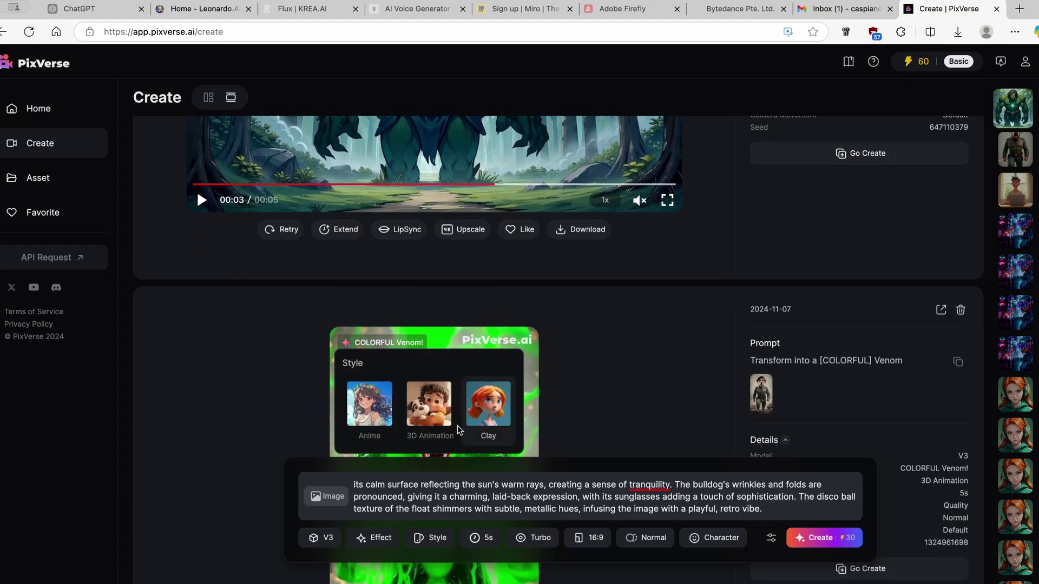
left_click(442, 409)
- Keep 5-second length, switch the mode to Quality and keep the 16:9 aspect ratio
left_click(505, 543)
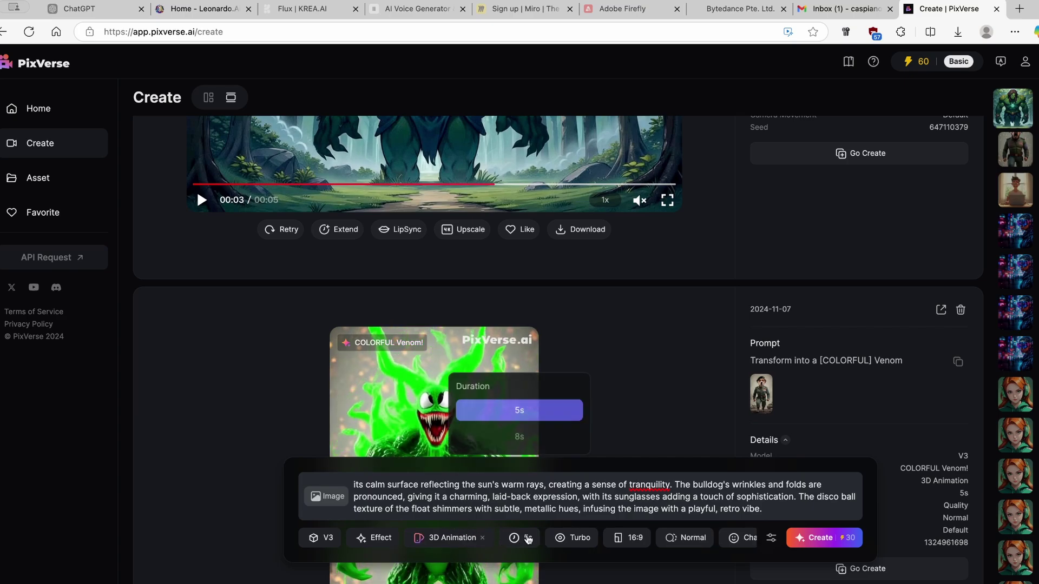
left_click(524, 406)
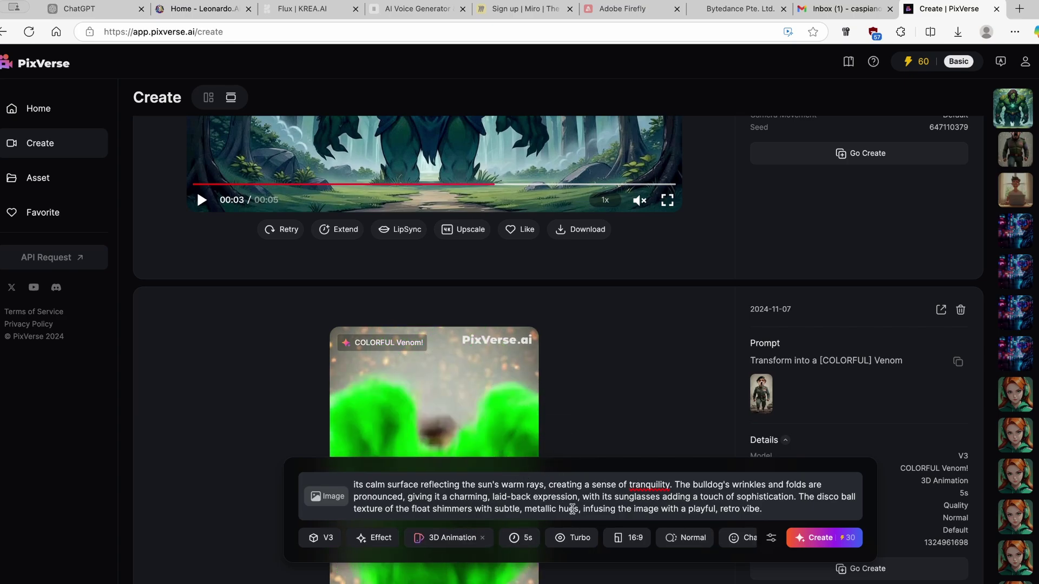
left_click(574, 537)
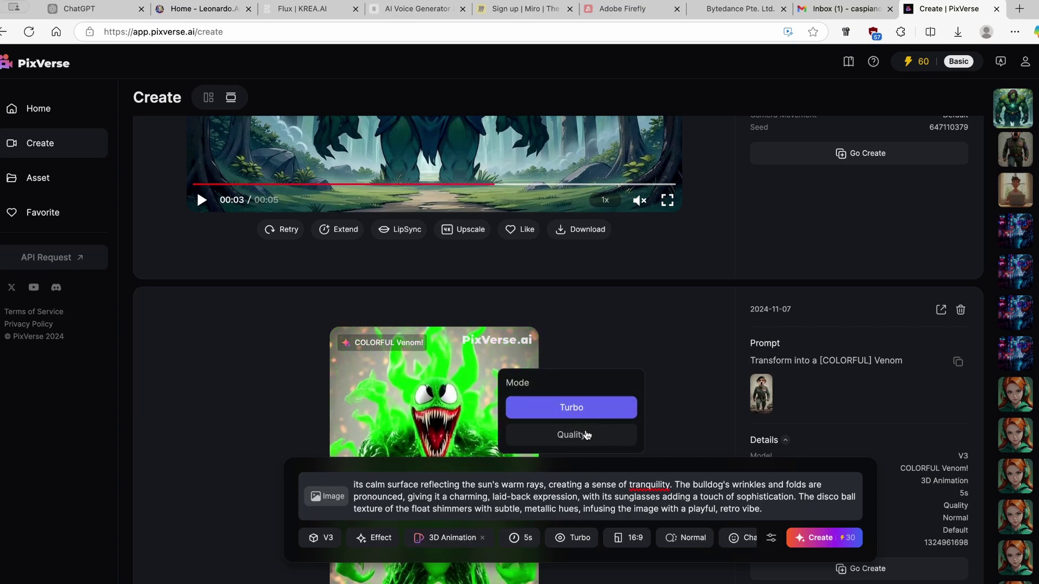
left_click(573, 434)
left_click(620, 545)
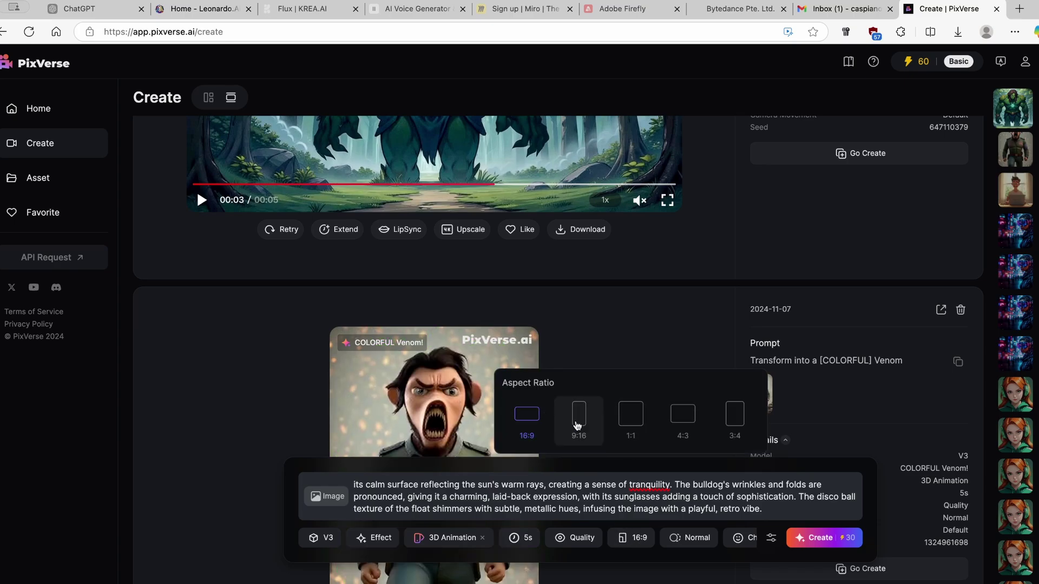
left_click(537, 420)
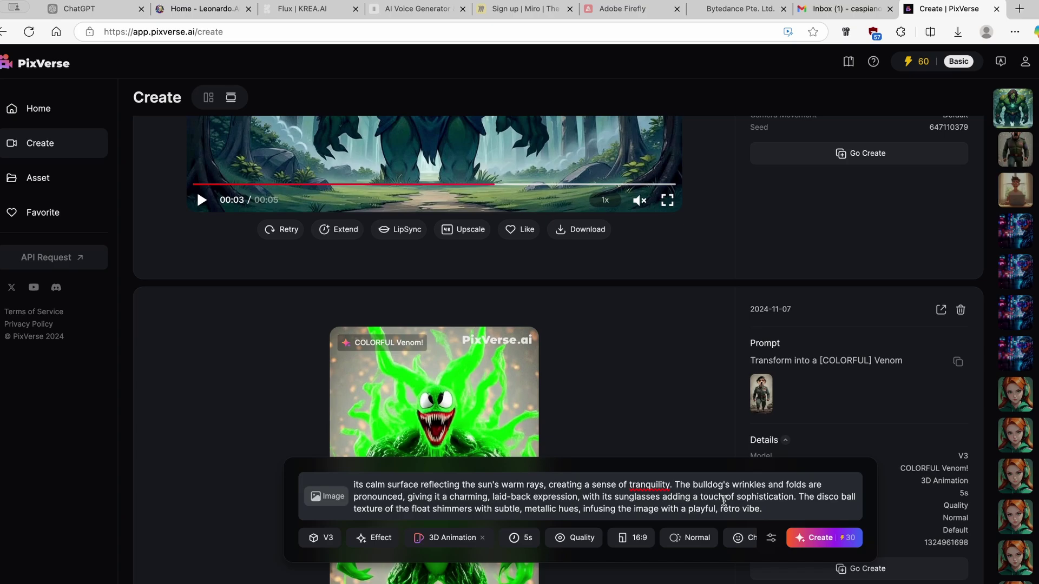
- Start generating the French bulldog video and wait for it to appear in the feed
left_click(823, 538)
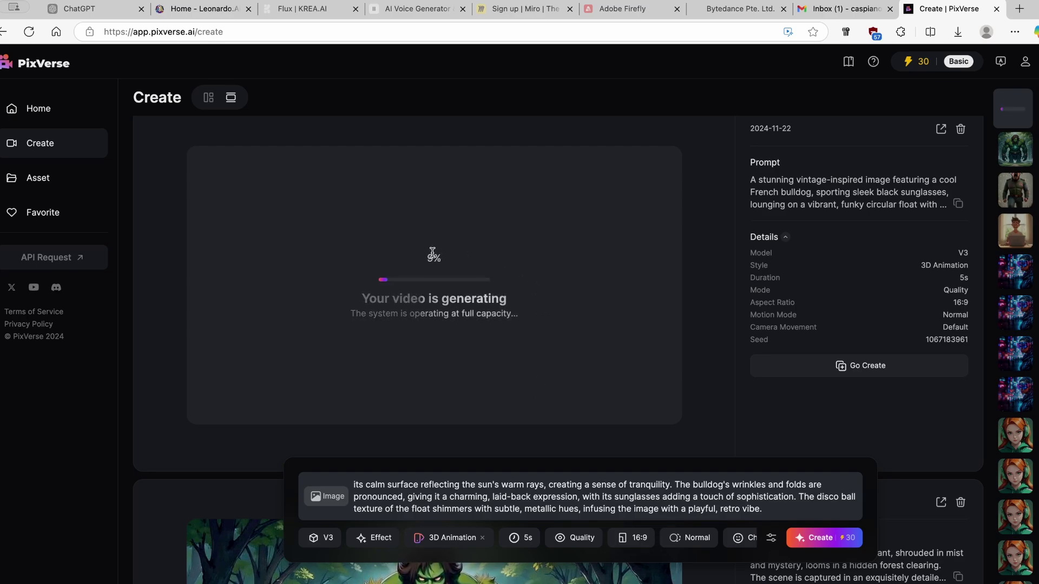
left_click_drag(430, 254, 472, 262)
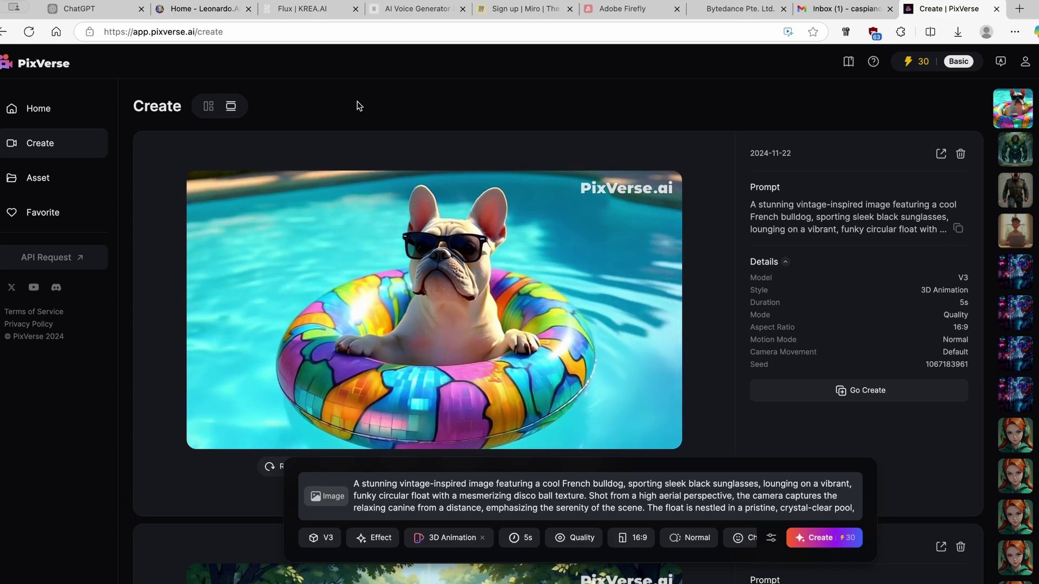
- In Leonardo.Ai, close the bulldog details, open the tiny donkey image, download it and copy its prompt
left_click(195, 13)
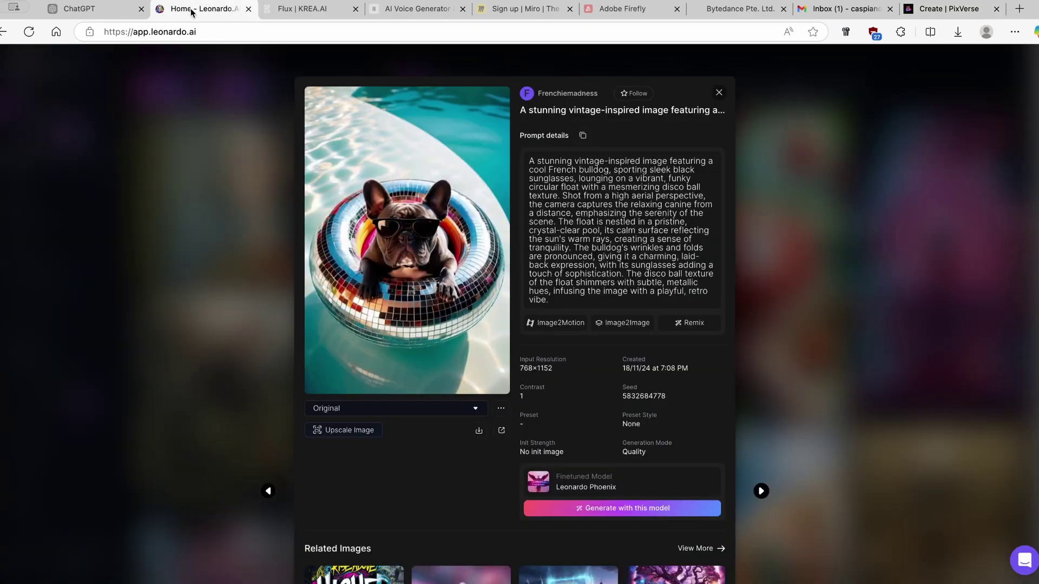
left_click(242, 154)
scroll(476, 216, "down", 10)
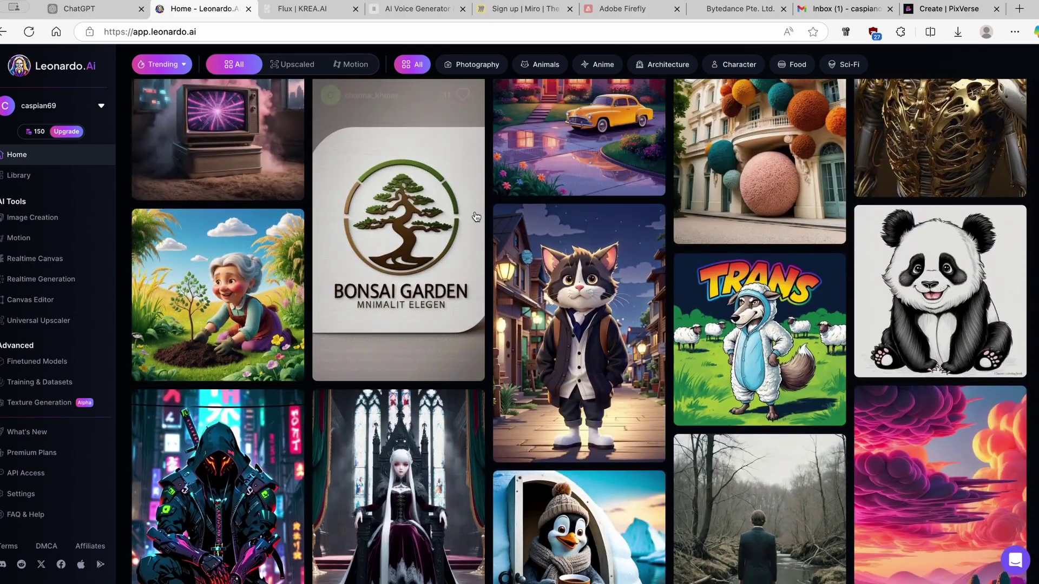
scroll(476, 217, "down", 10)
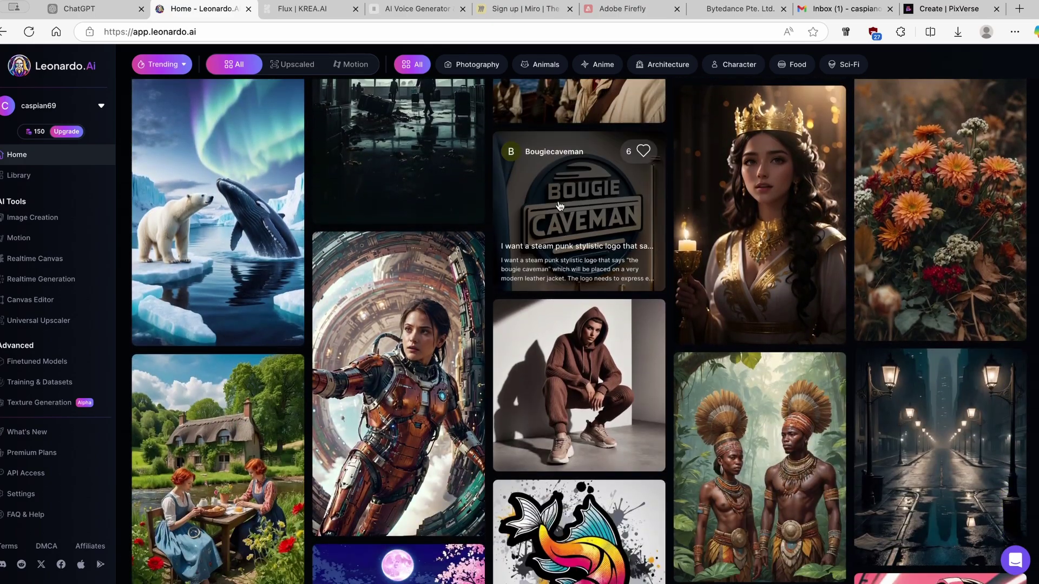
scroll(560, 205, "down", 5)
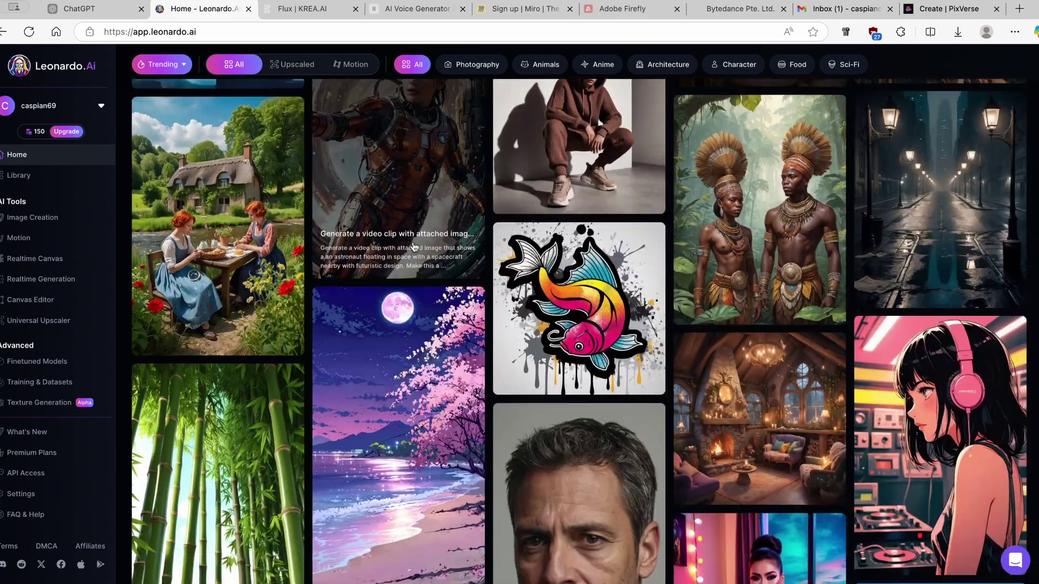
scroll(414, 247, "down", 5)
scroll(357, 227, "down", 4)
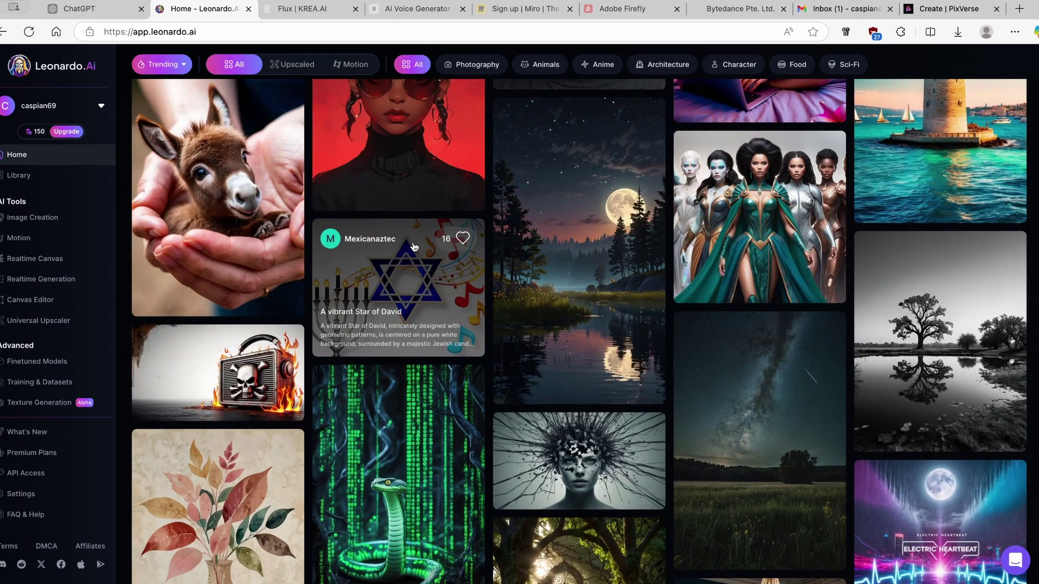
left_click(302, 212)
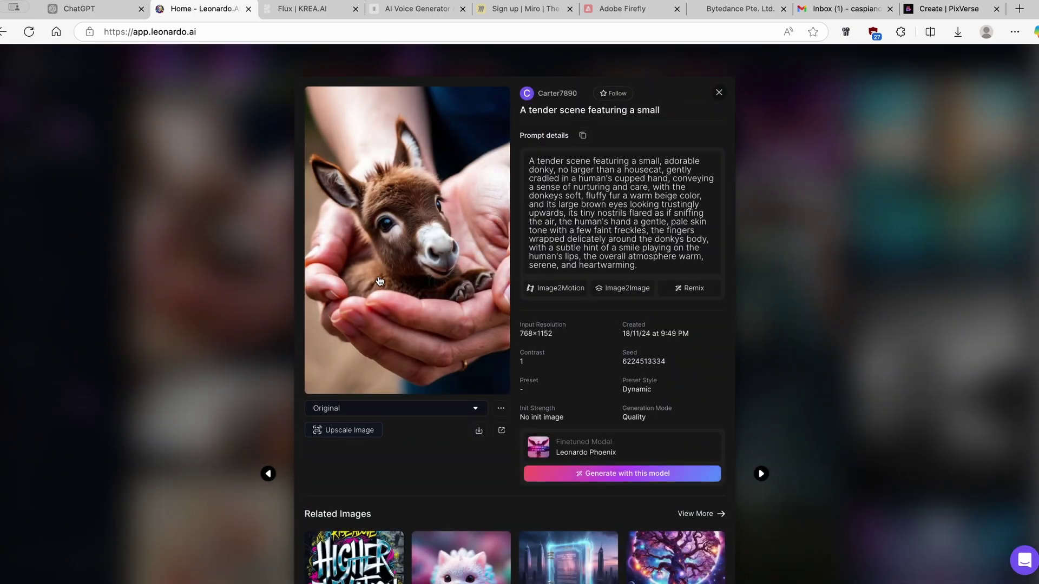
left_click(479, 431)
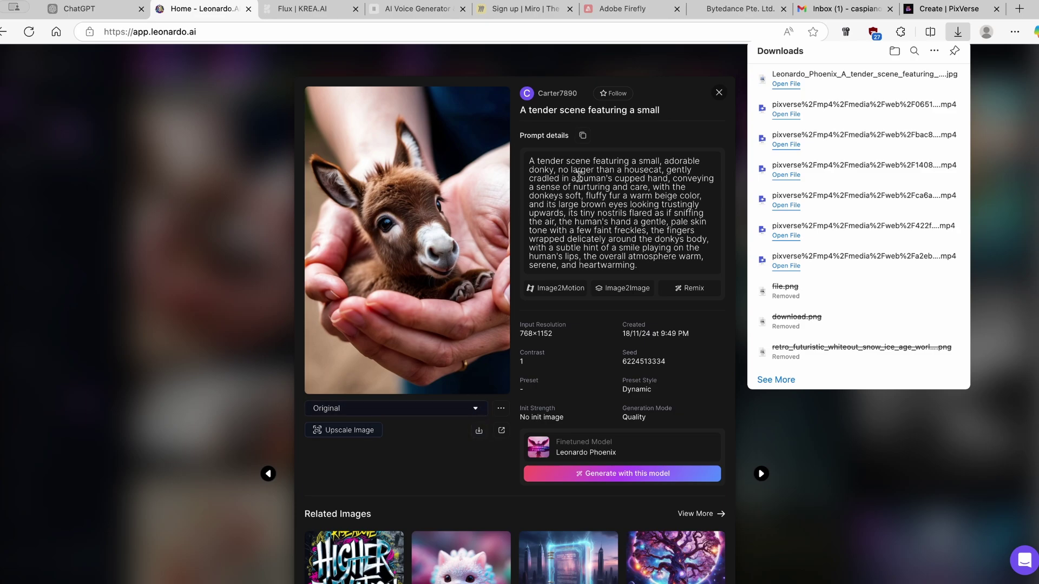
left_click(588, 136)
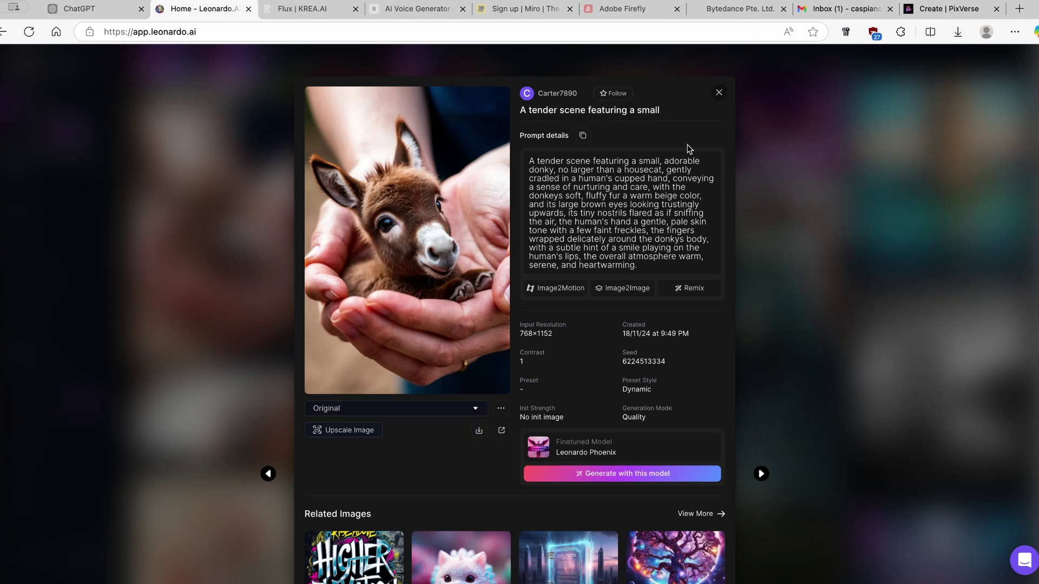
left_click(951, 7)
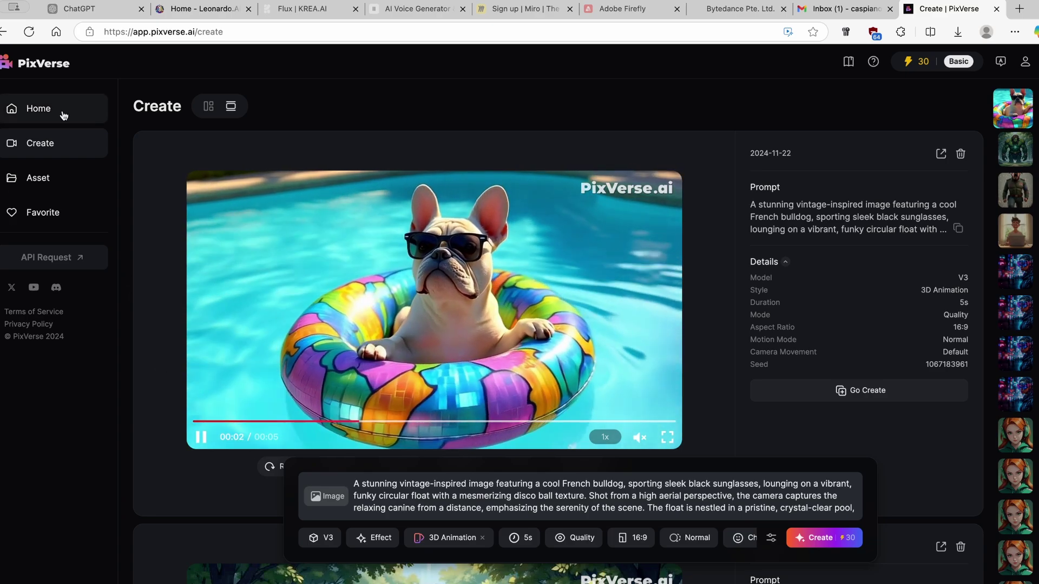
- Replace the bulldog prompt with the donkey prompt and set the aspect ratio to 9:16
triple_click(425, 495)
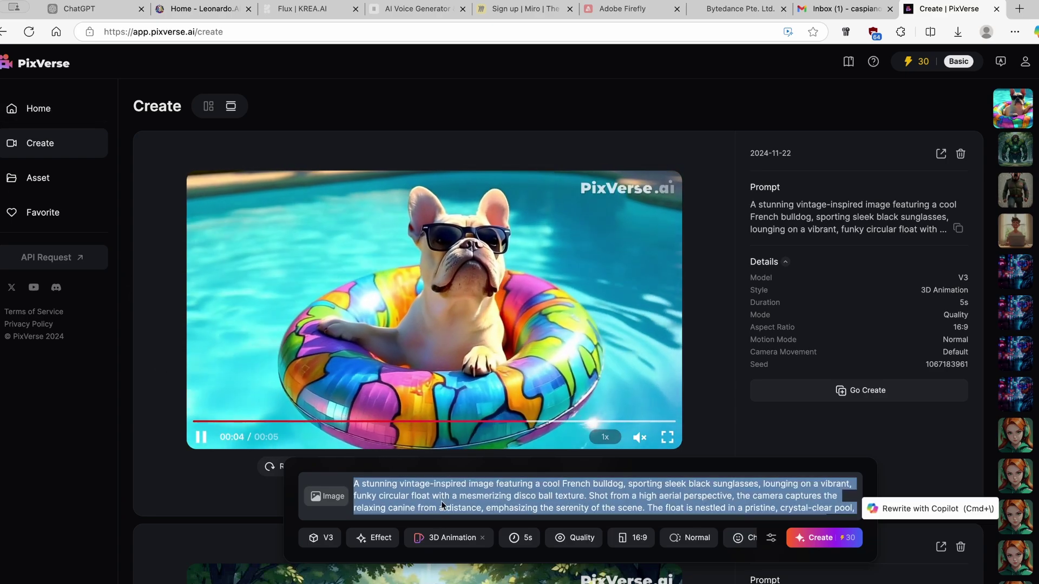
key("super+v")
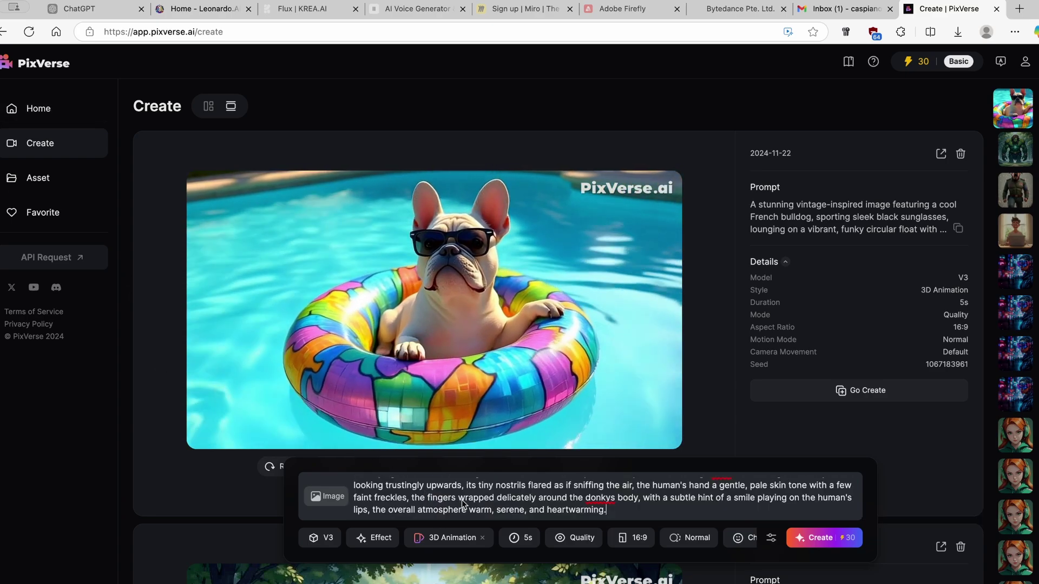
left_click(630, 538)
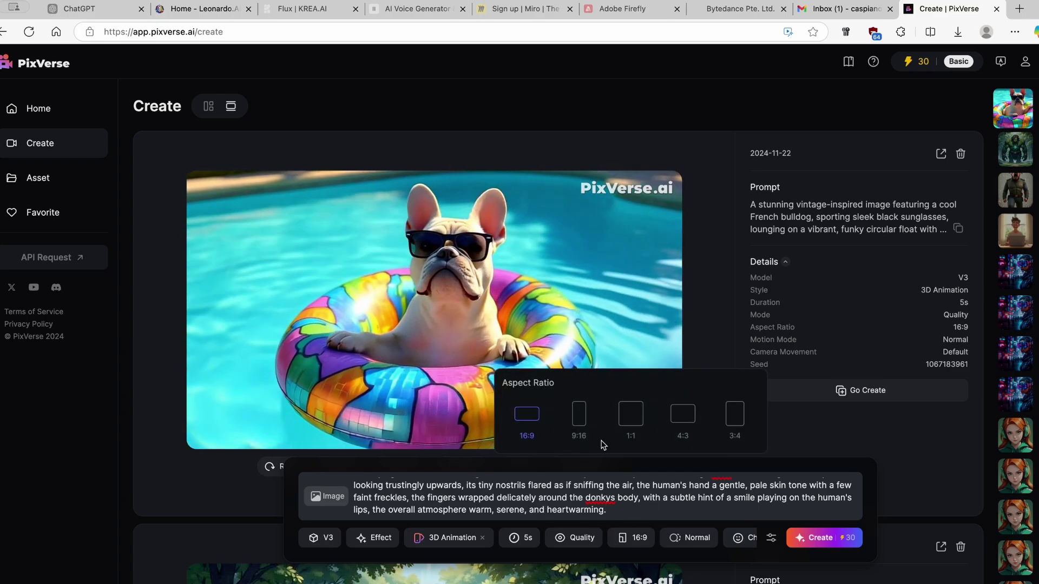
left_click(588, 412)
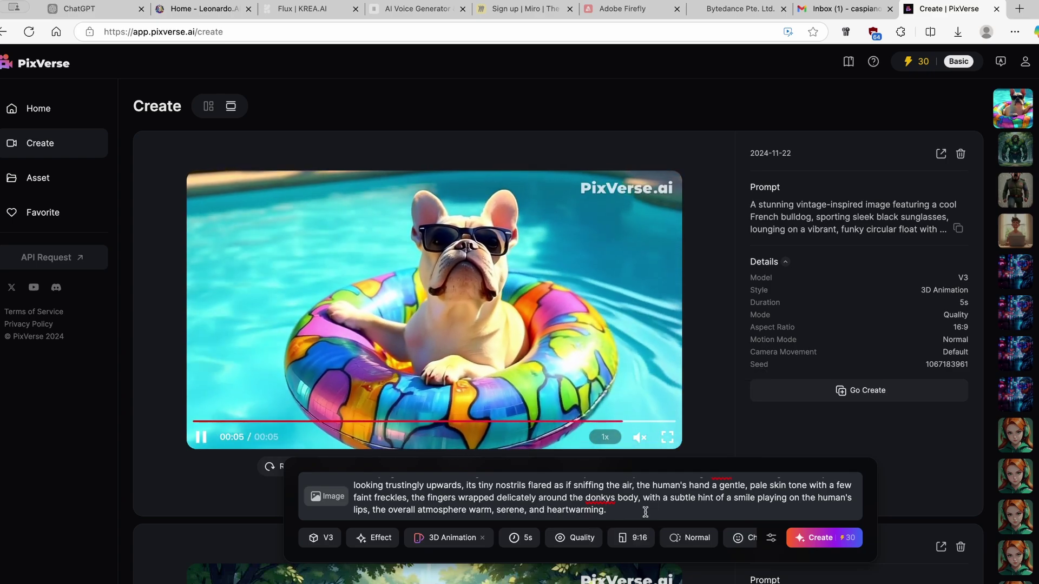
- Attach the downloaded Leonardo_Phoenix donkey JPEG as the reference image
left_click(326, 497)
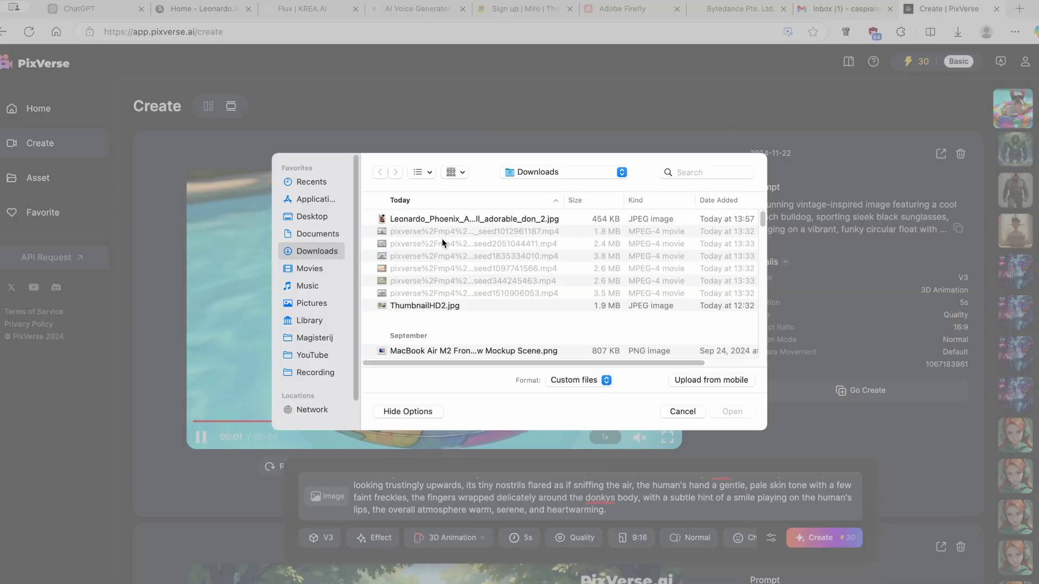
left_click(445, 221)
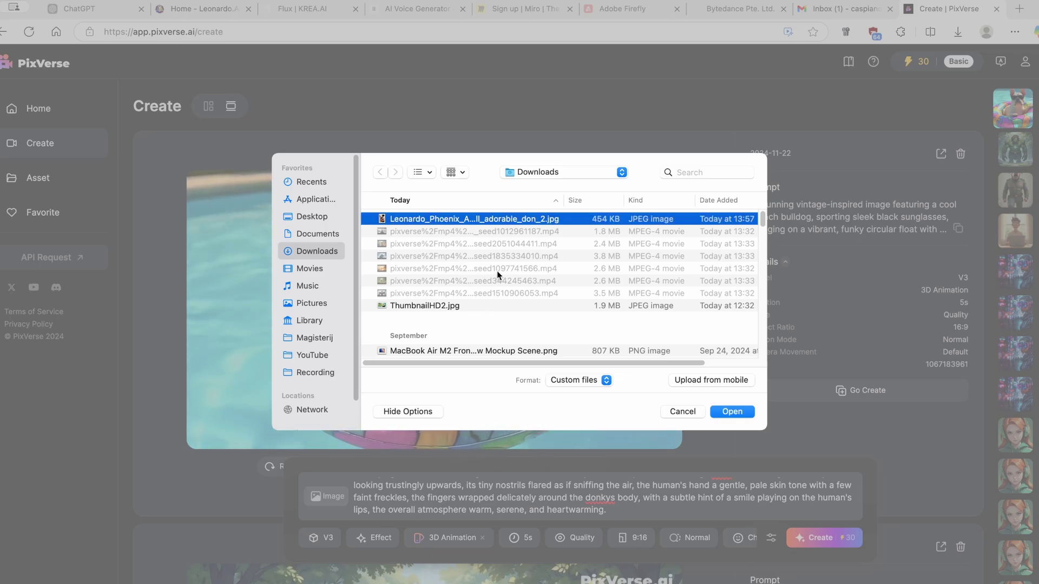
left_click(732, 411)
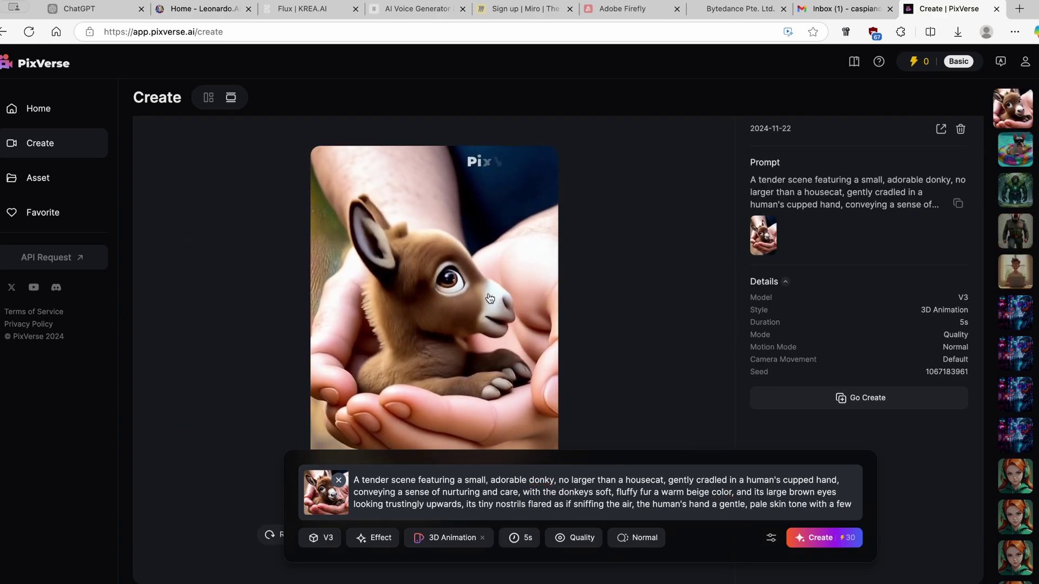
left_click(196, 10)
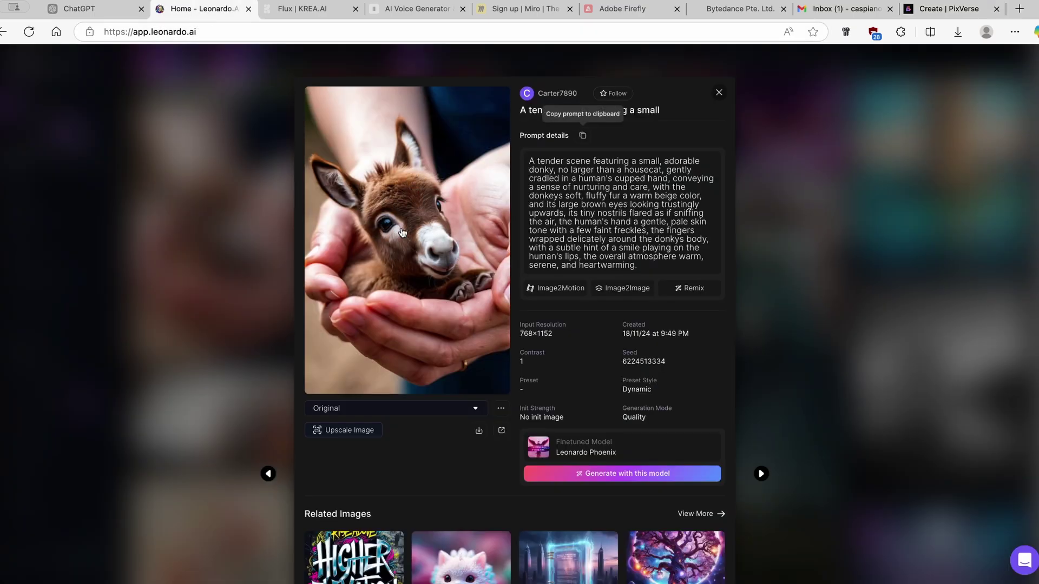
key("ctrl+9")
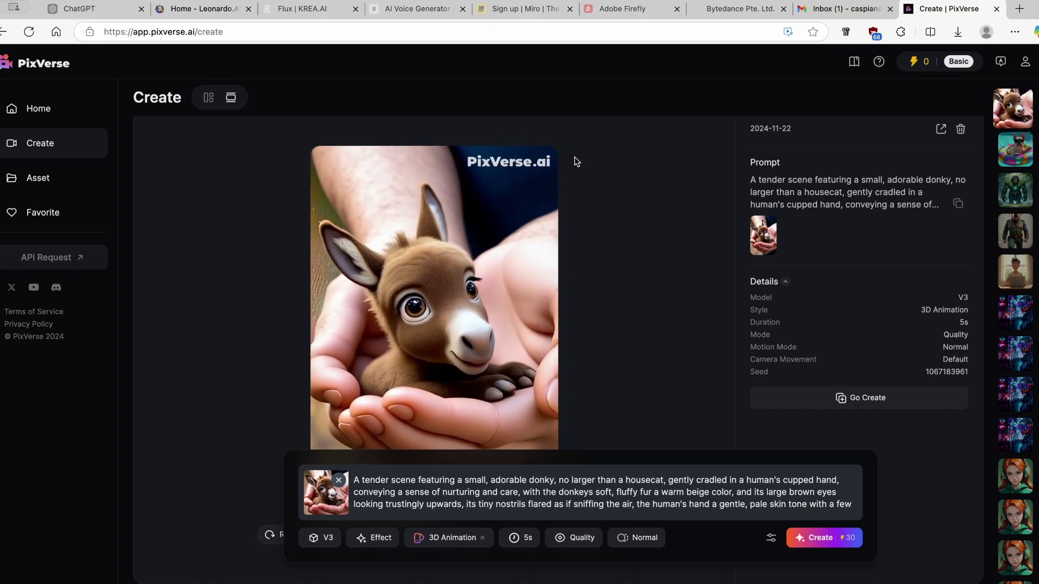
scroll(515, 297, "down", 2)
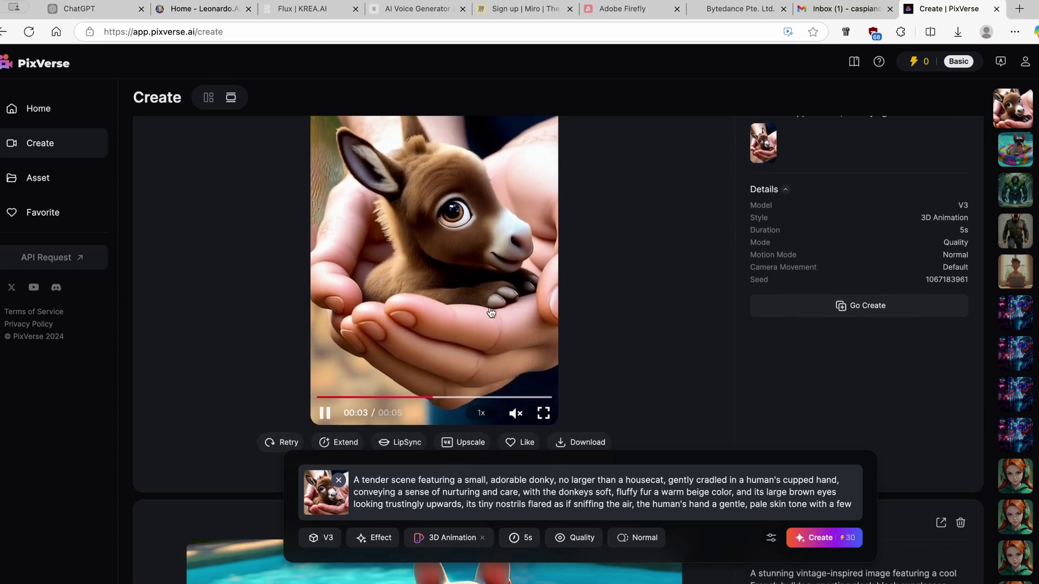
scroll(511, 301, "up", 1)
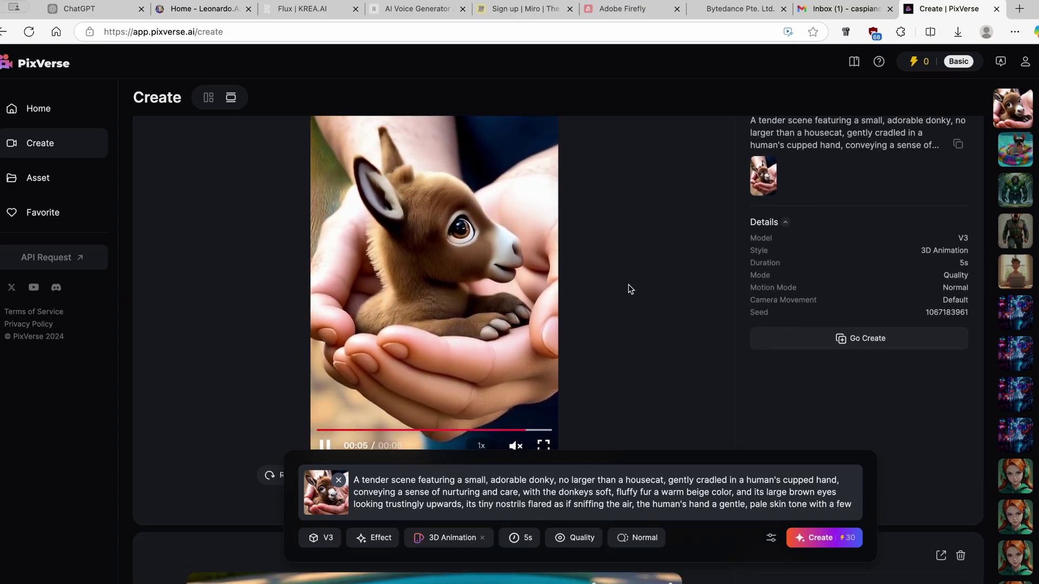
scroll(571, 281, "down", 3)
scroll(574, 281, "up", 3)
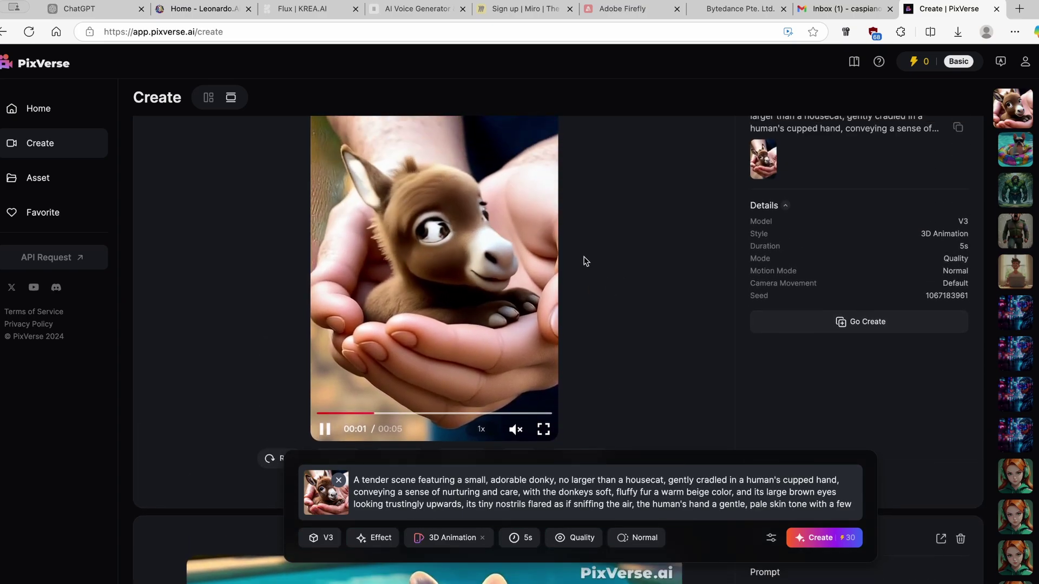
left_click(252, 33)
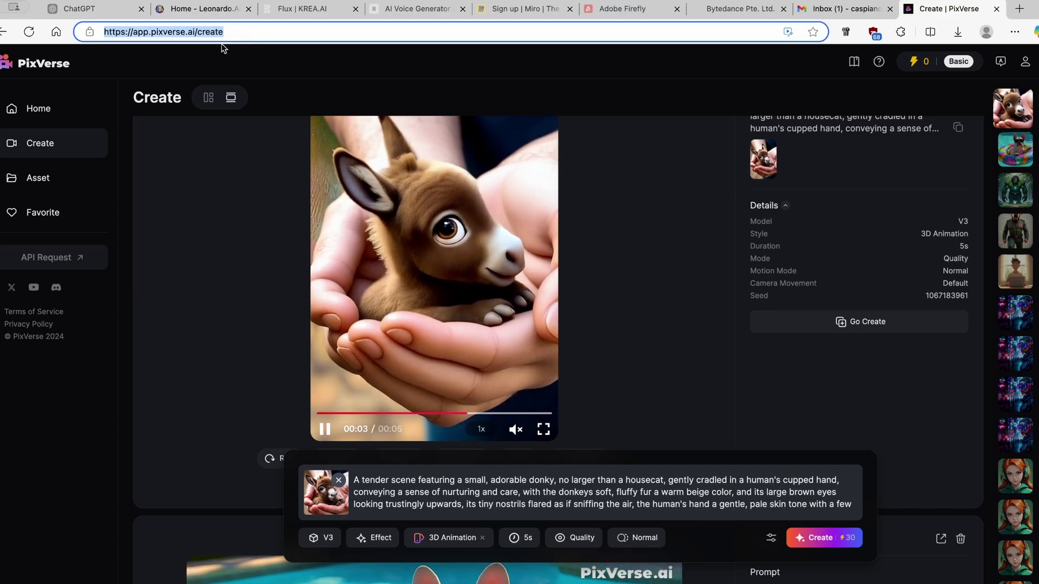